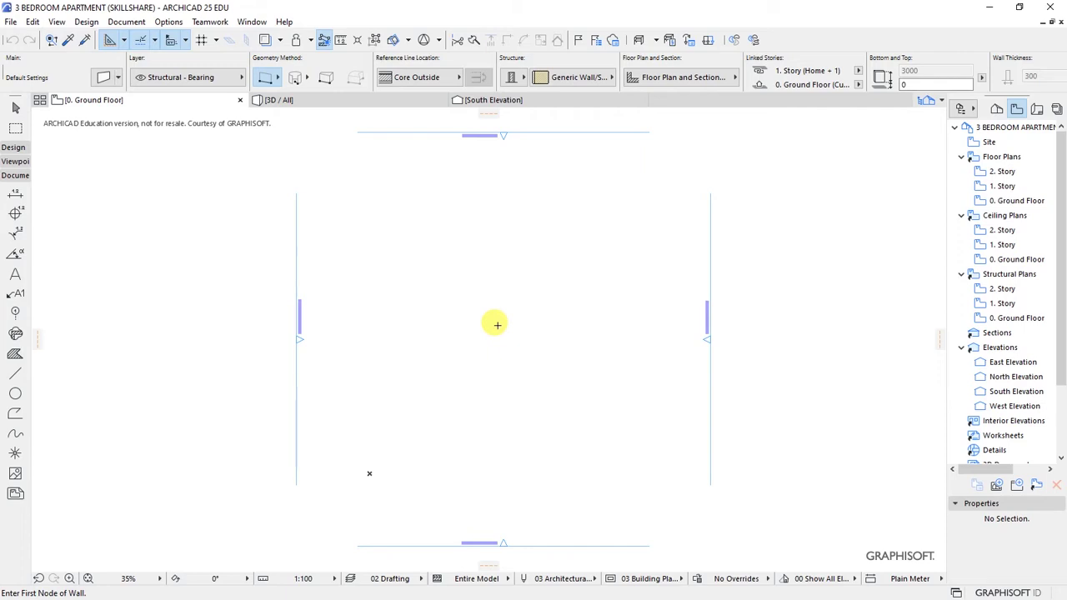
Open the Story Settings for the ground floor from the project map.
click(997, 111)
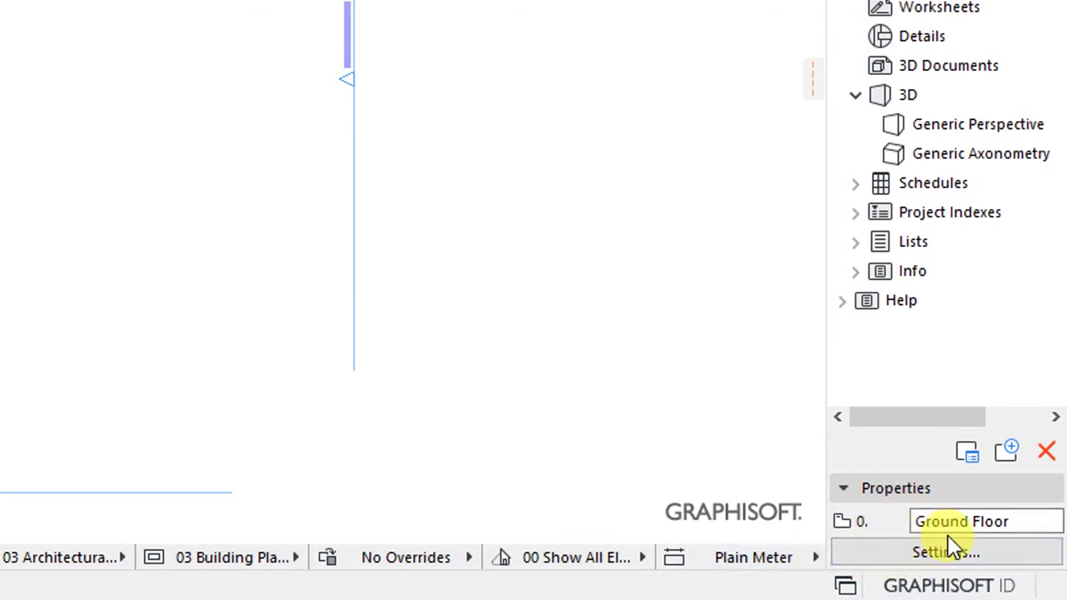
click(899, 554)
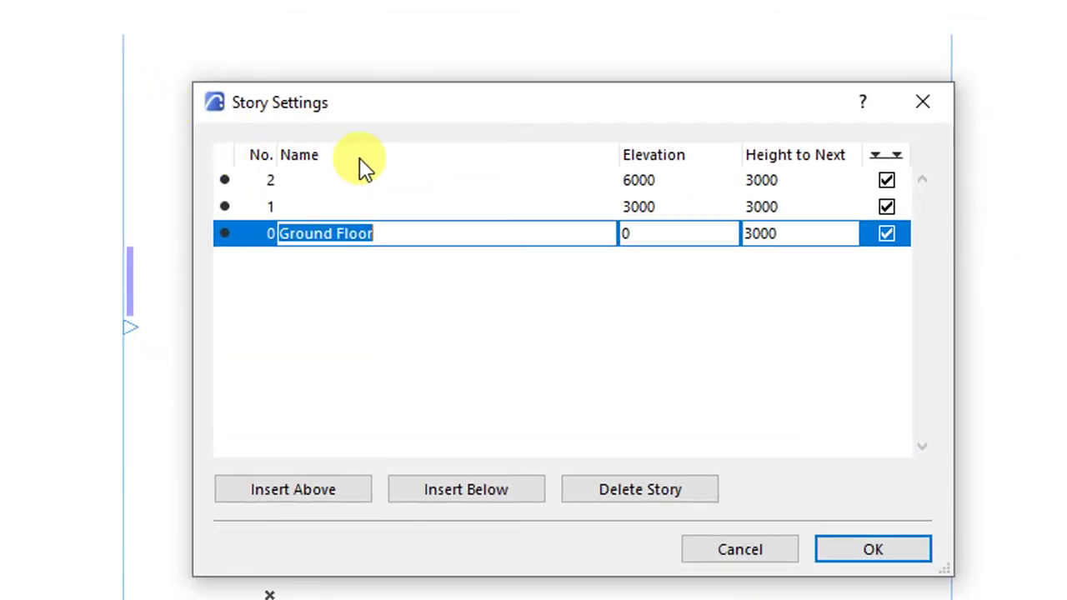
Examine the name, elevation and height to next of the ground floor and story 1.
click(324, 205)
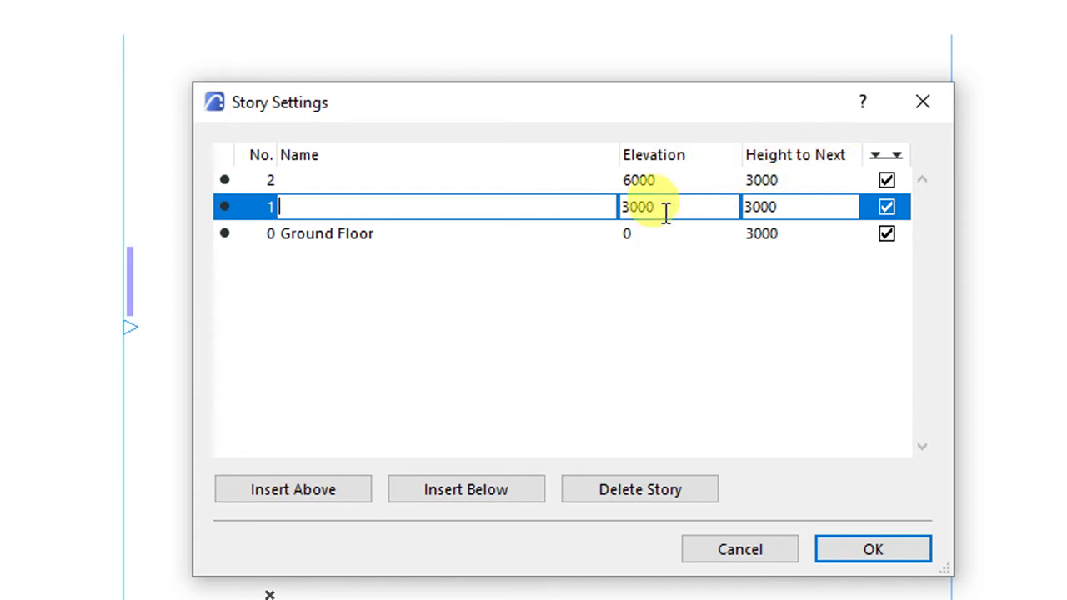
click(559, 239)
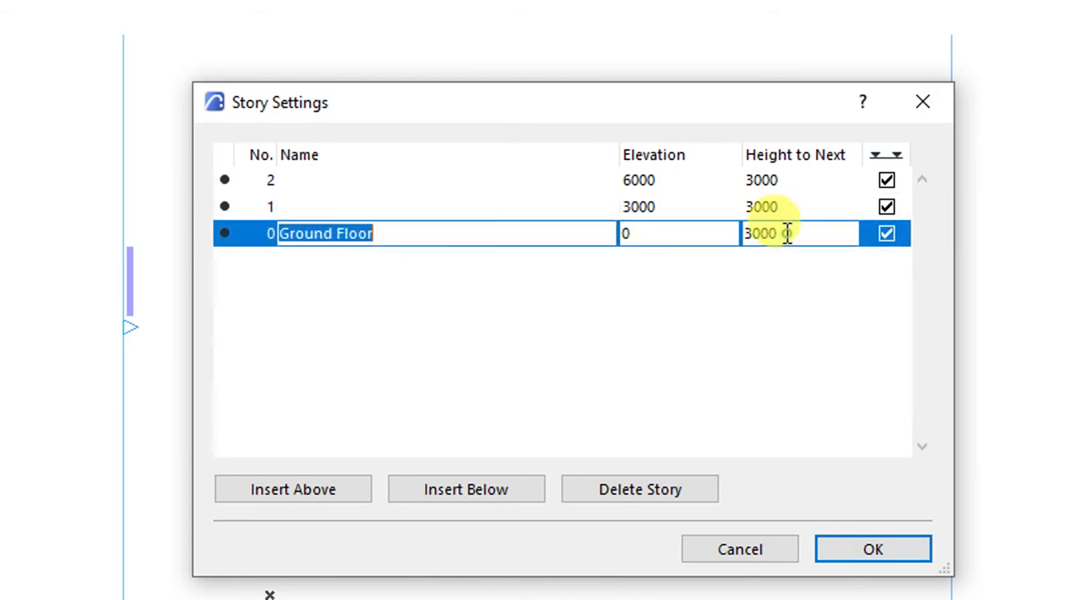
drag(786, 233, 700, 237)
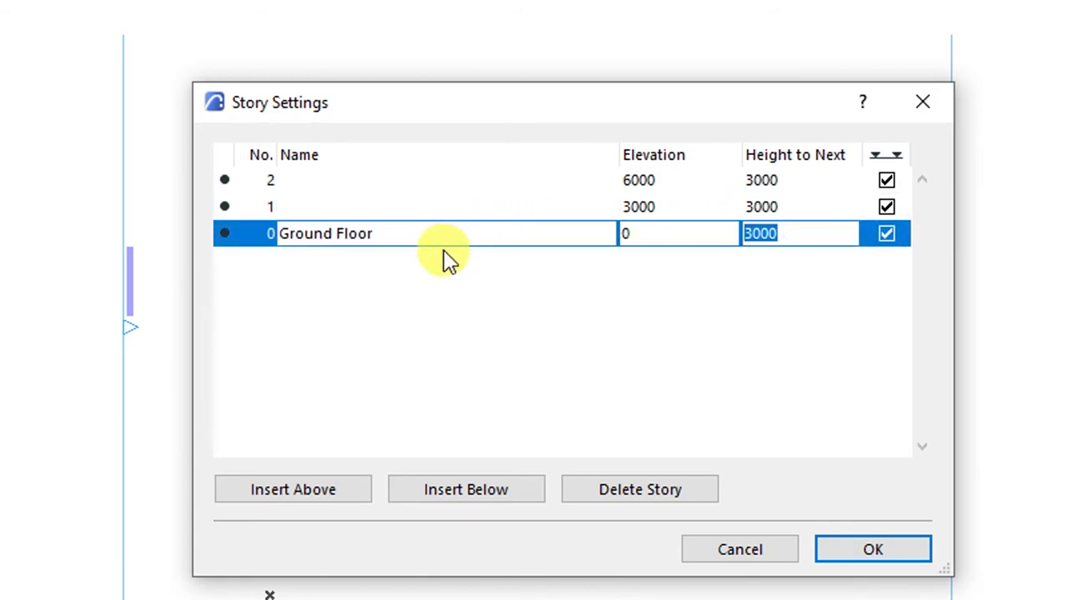
click(338, 210)
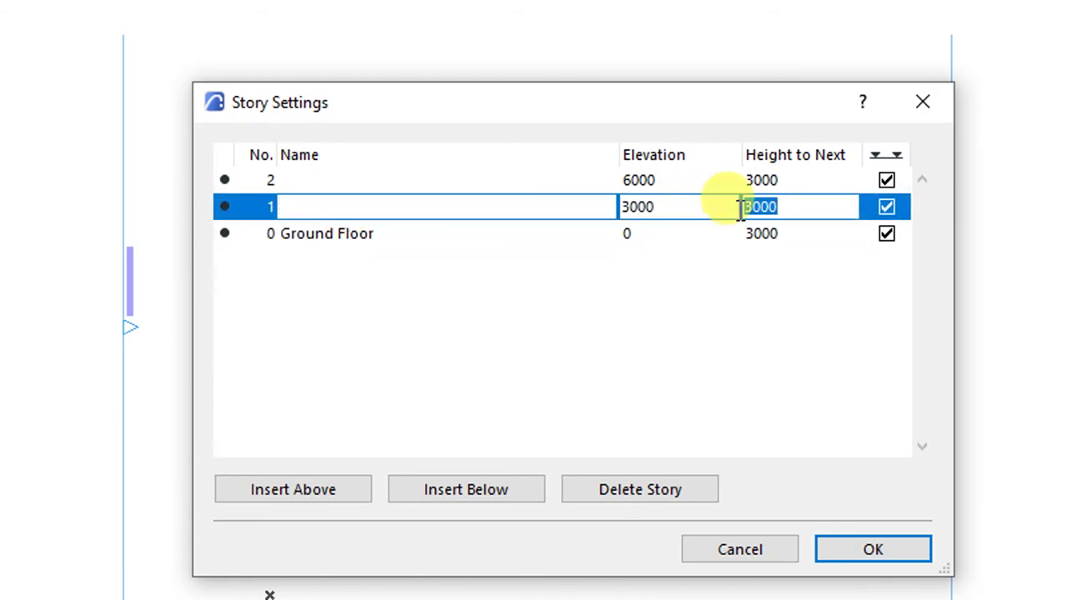
click(332, 240)
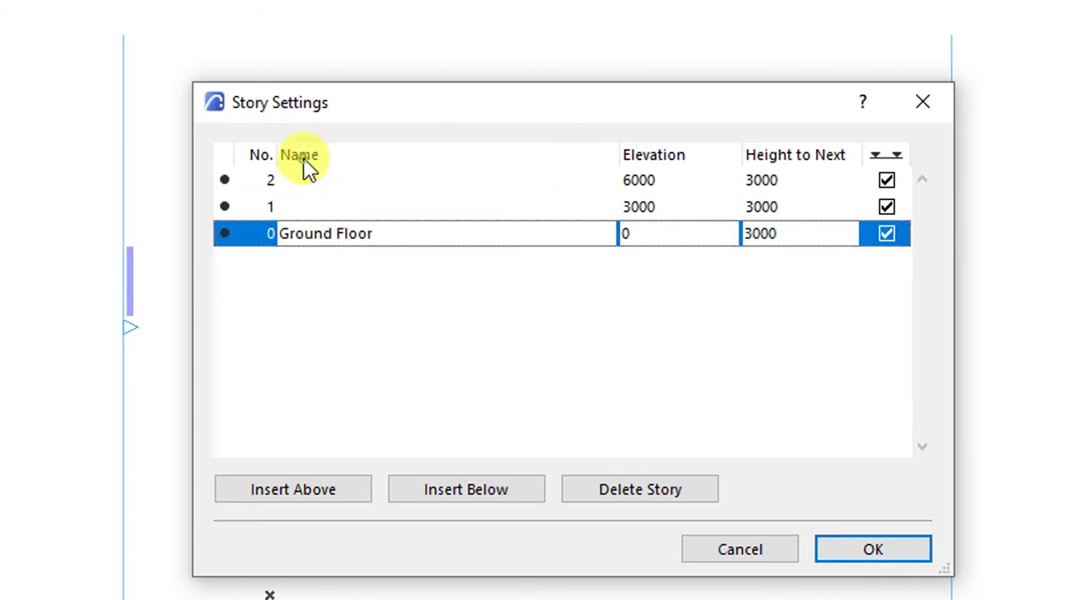
click(310, 207)
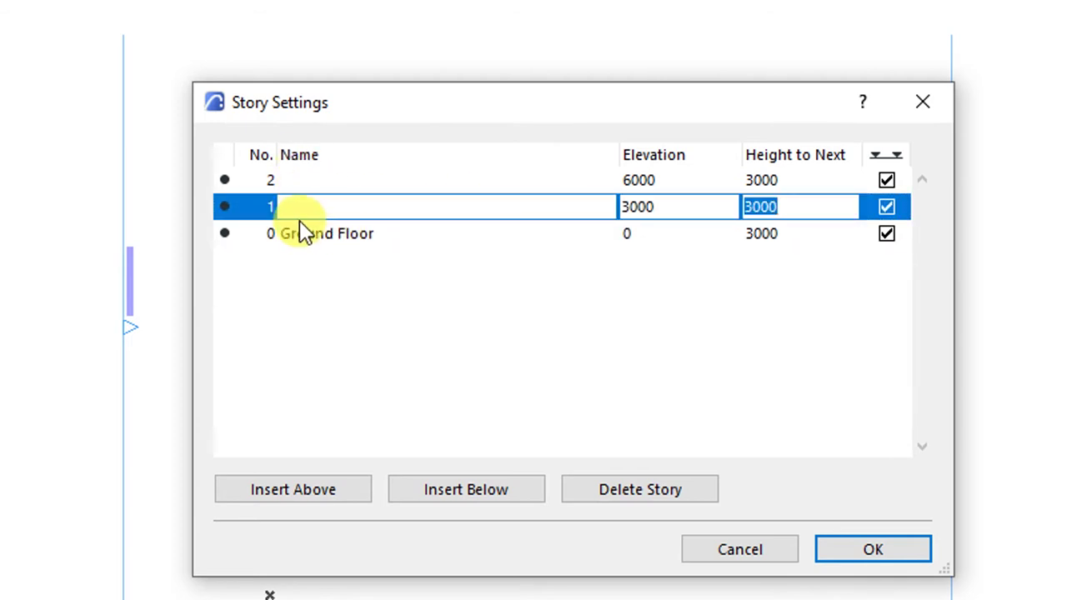
key(BackSpace)
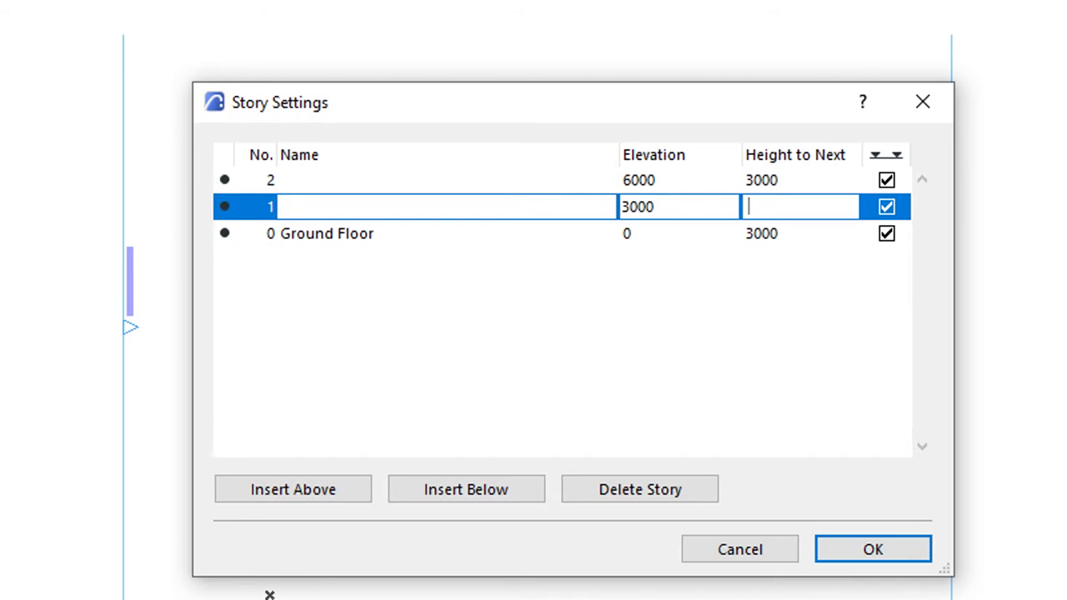
click(326, 236)
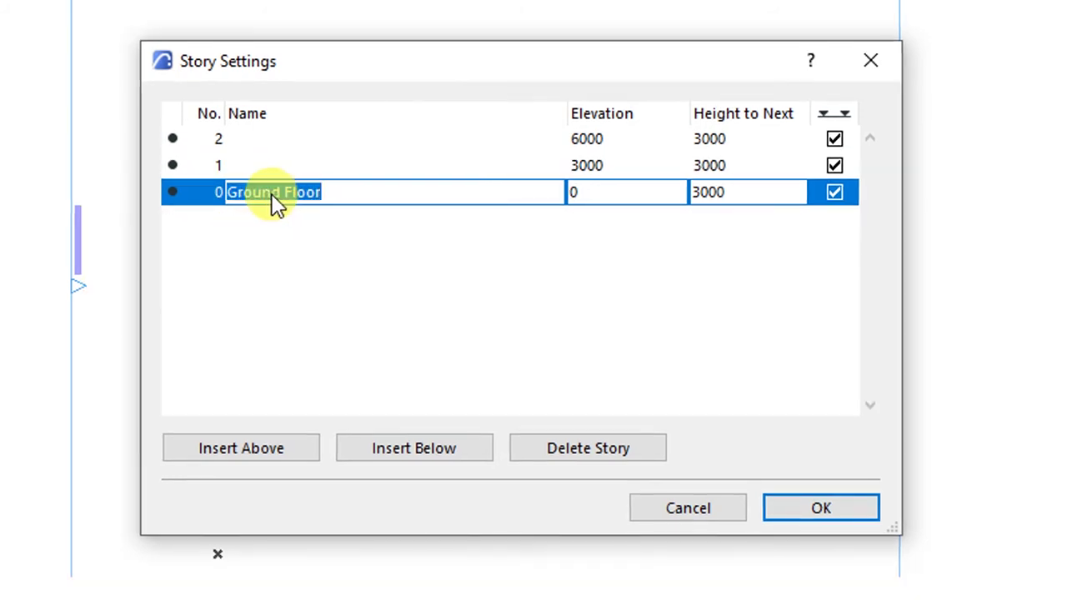
Name story 1 "First Floor" and story 2 "Second Flor".
click(328, 206)
text(F)
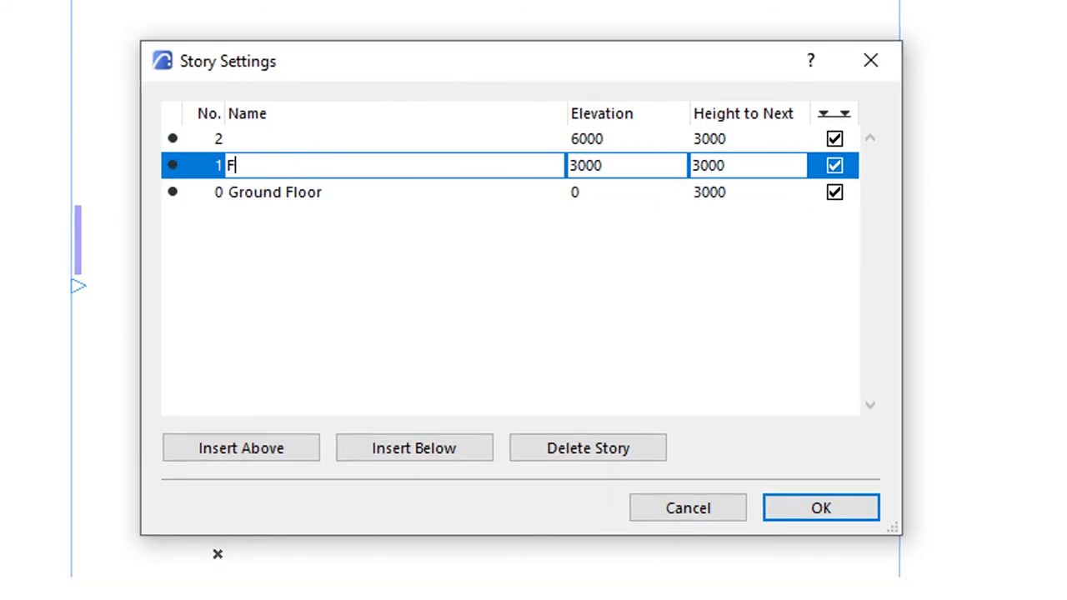
text(irst Floor)
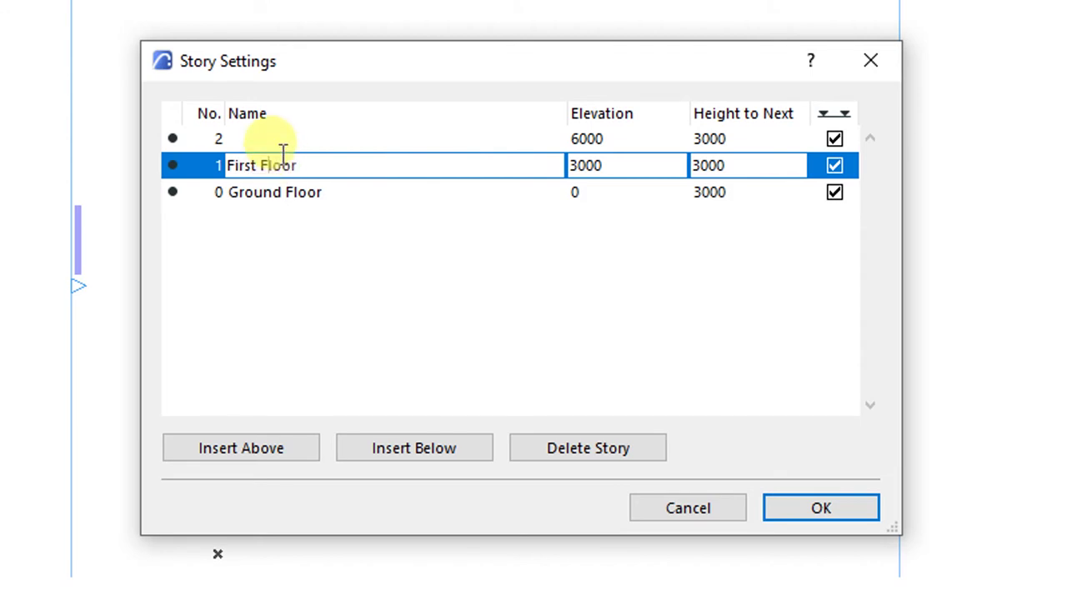
click(280, 144)
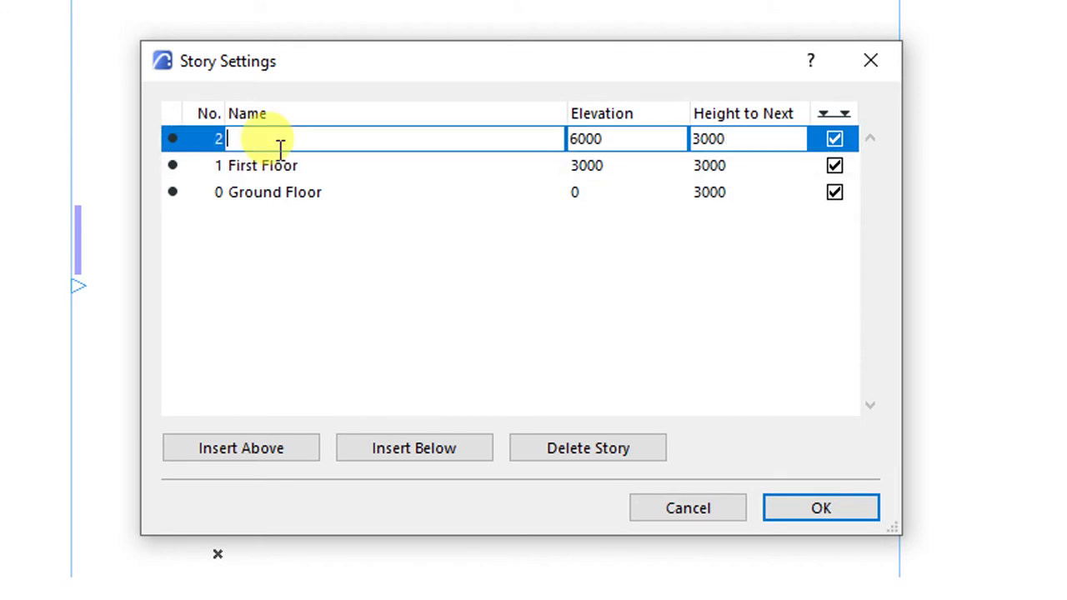
text(Second Flor)
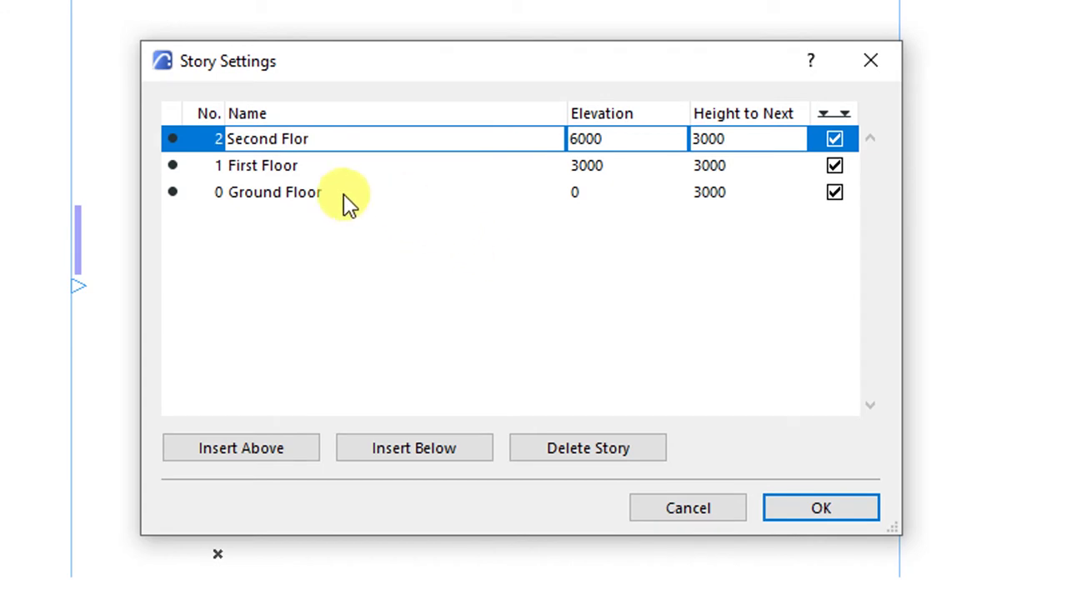
Insert one new story above the second floor and another directly below it.
click(317, 192)
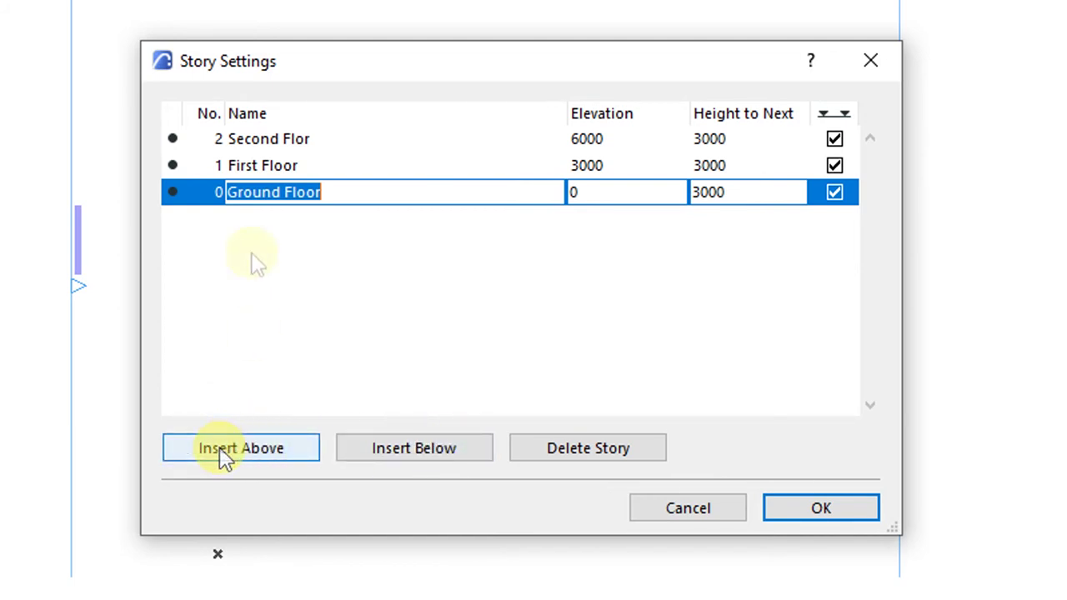
click(257, 140)
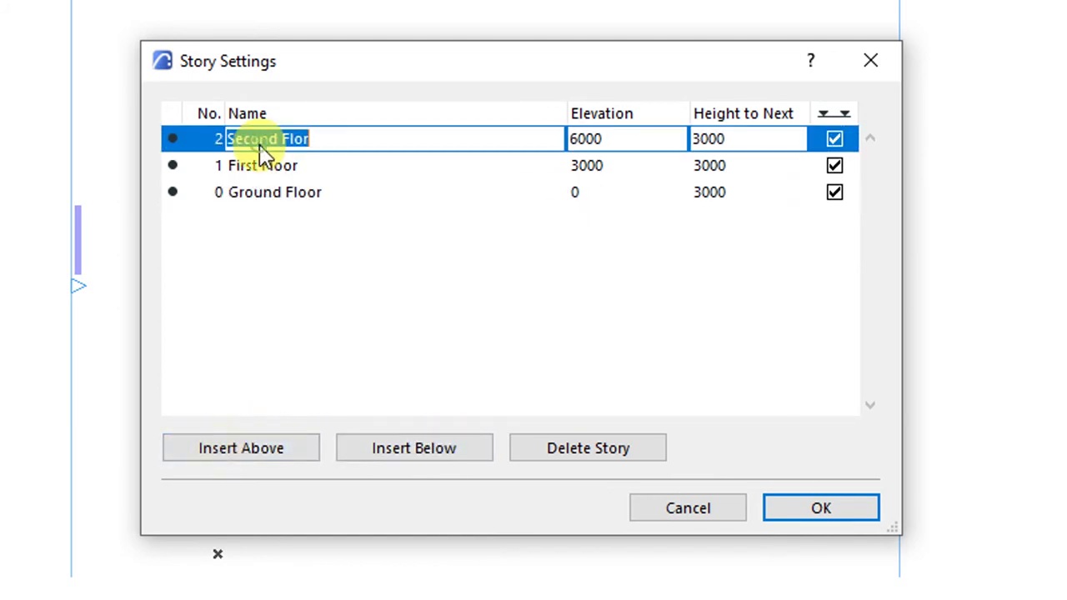
click(254, 445)
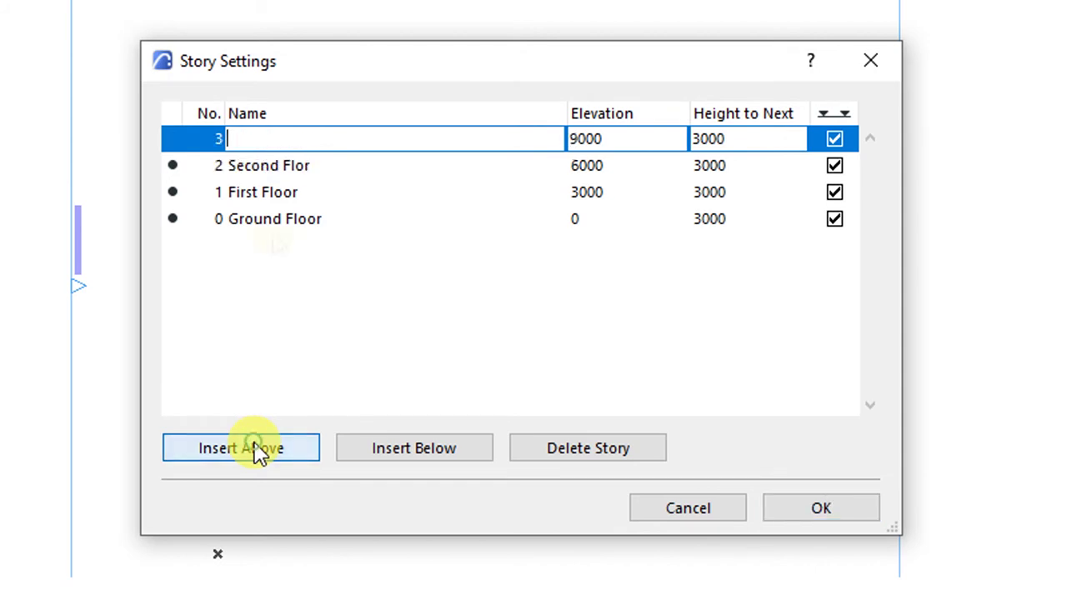
click(240, 171)
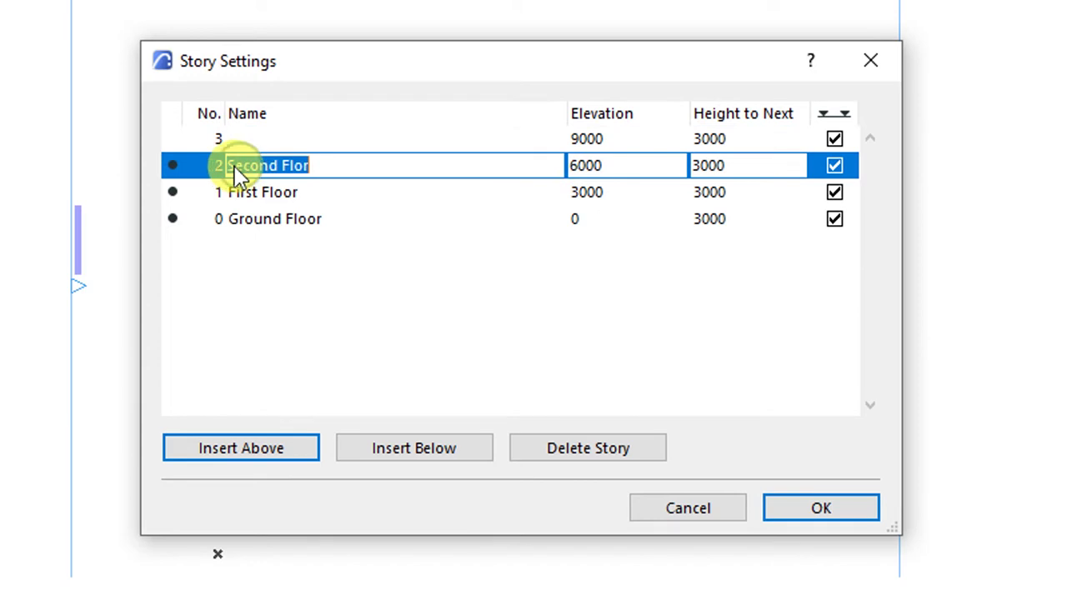
click(372, 454)
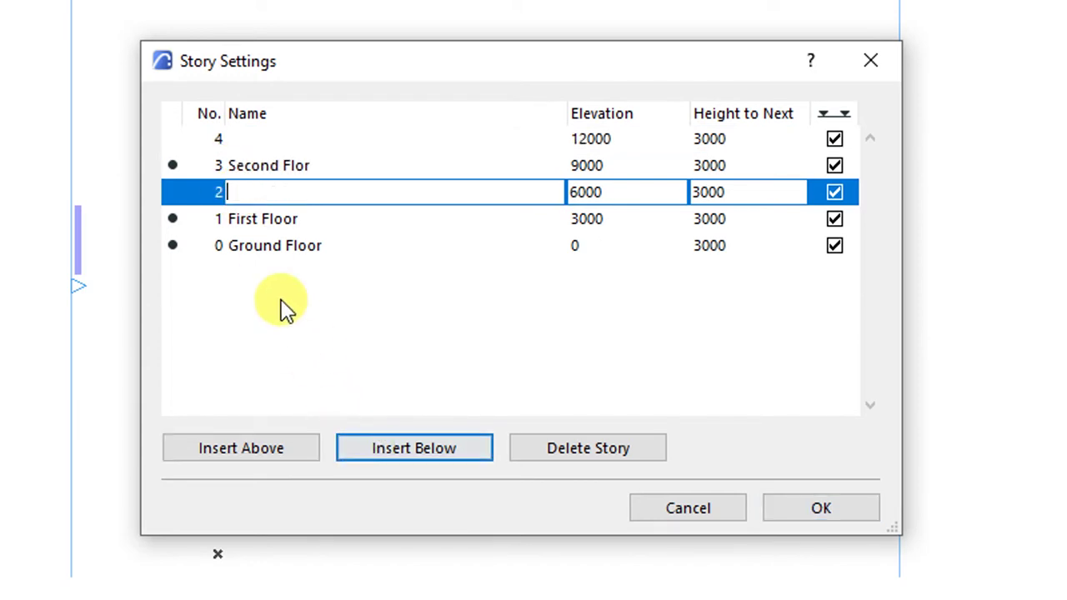
Delete the two unnamed stories above and below the second floor.
click(255, 170)
click(250, 190)
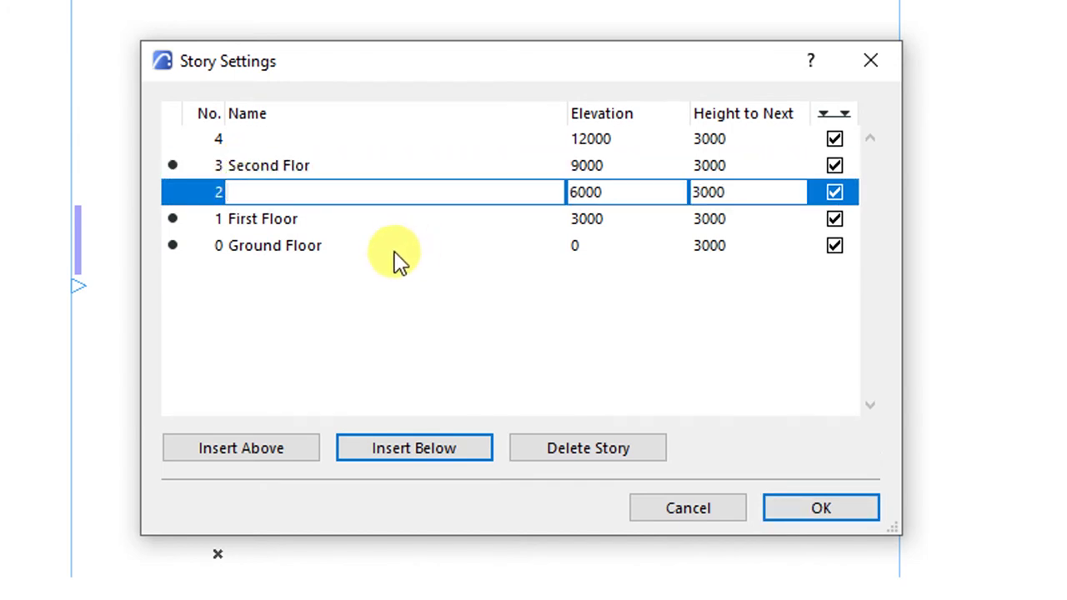
click(241, 138)
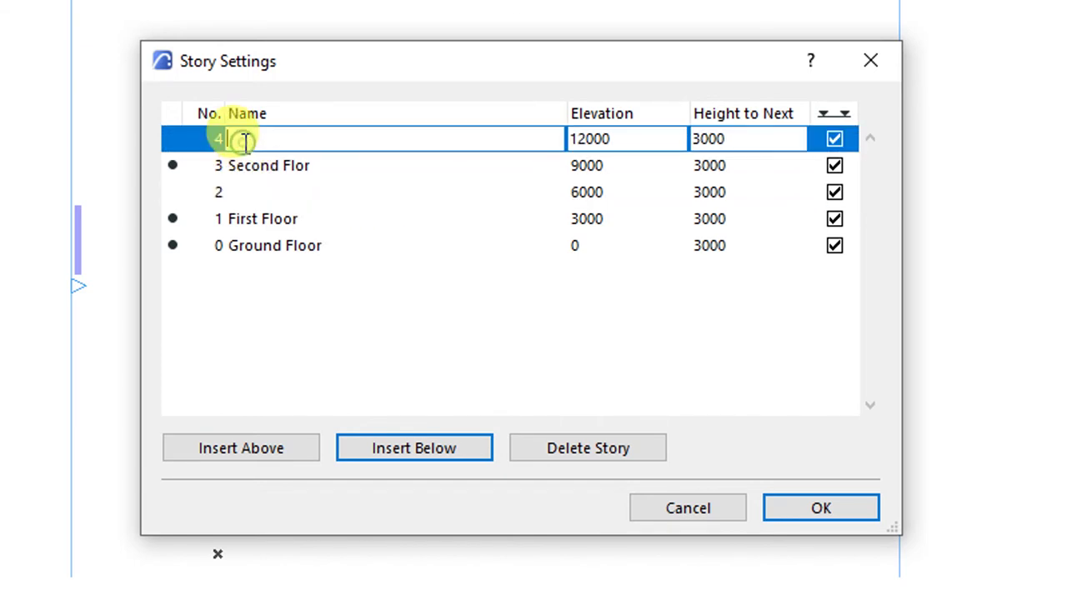
click(244, 192)
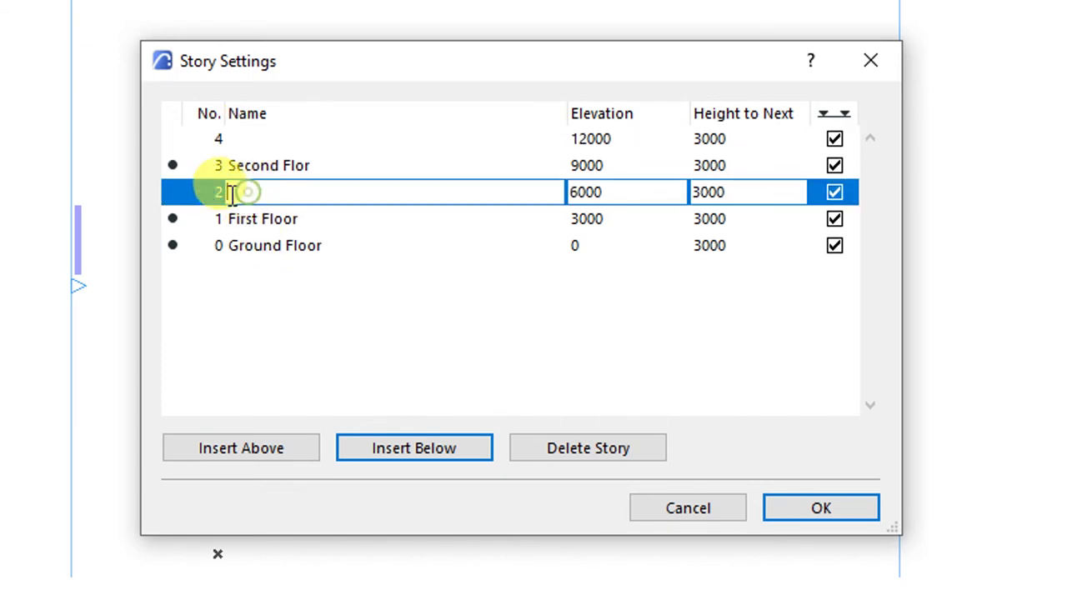
click(244, 138)
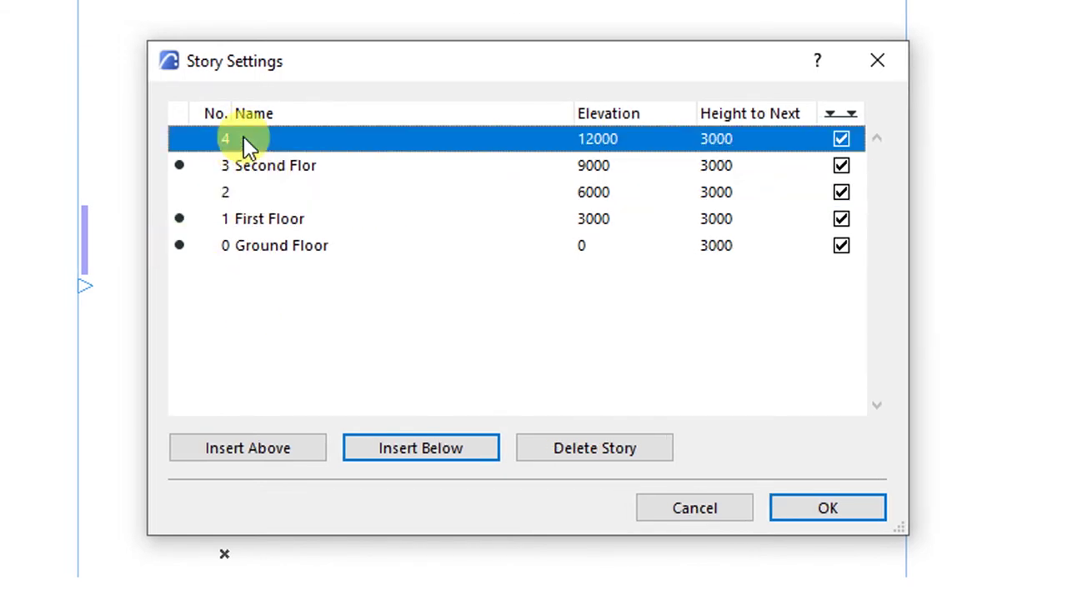
click(565, 451)
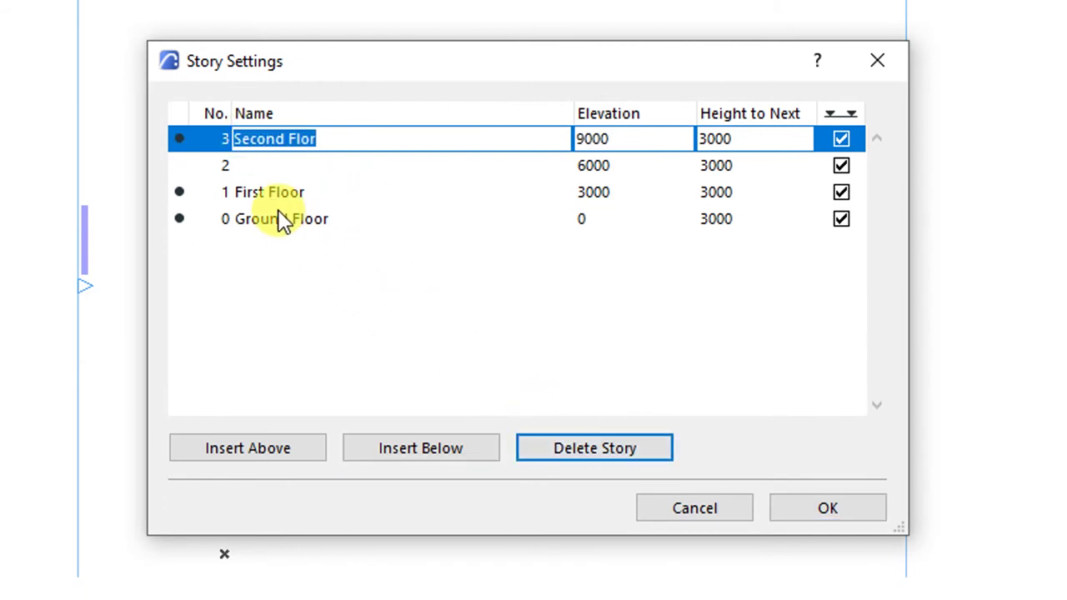
click(268, 166)
click(556, 445)
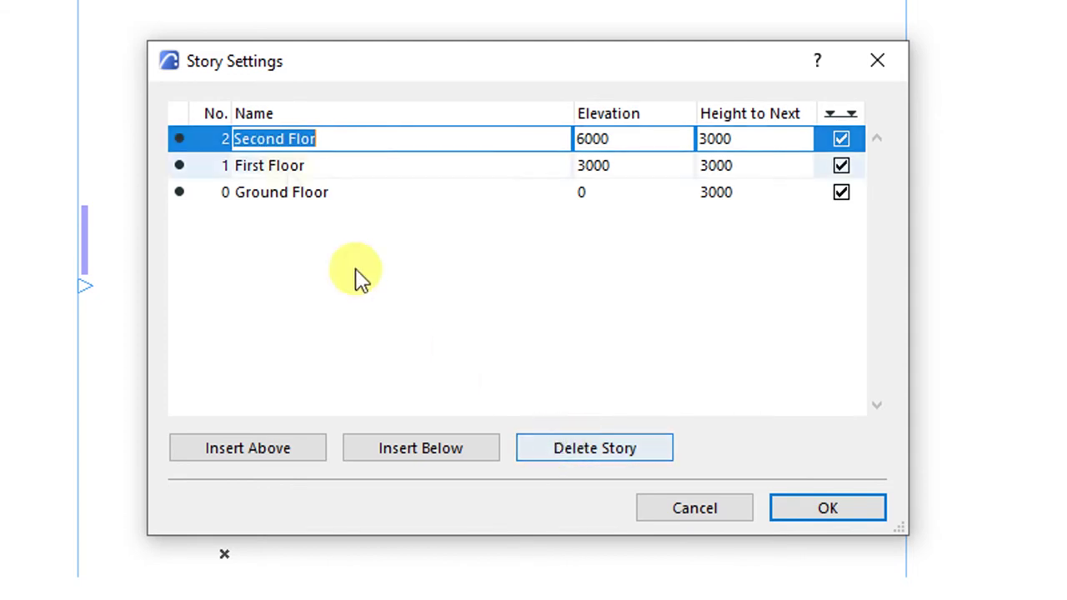
Apply the story settings and return to the ground floor plan.
ctrl+click(298, 192)
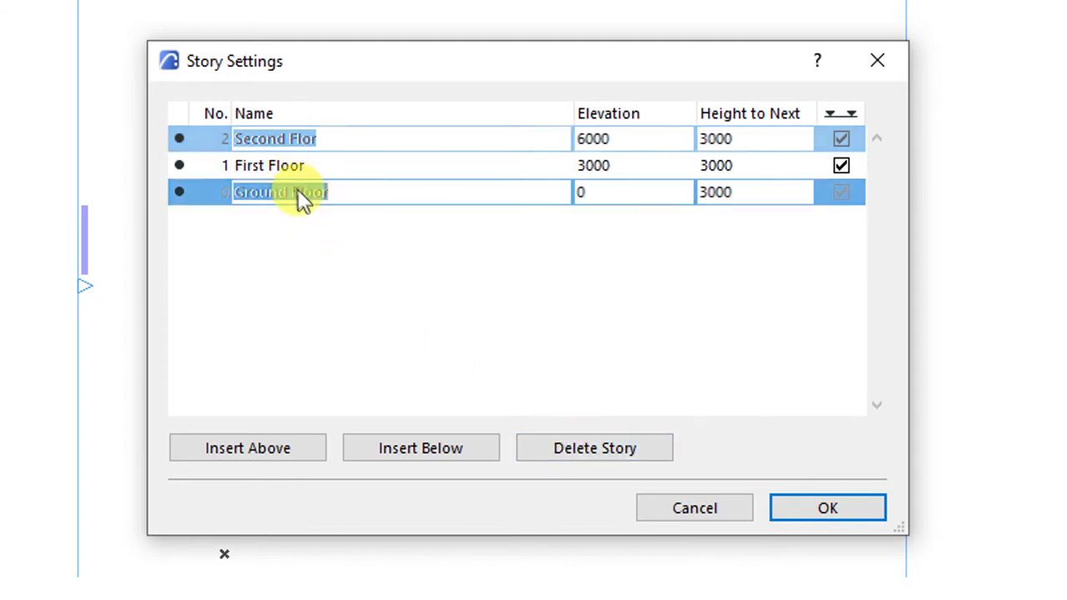
click(812, 494)
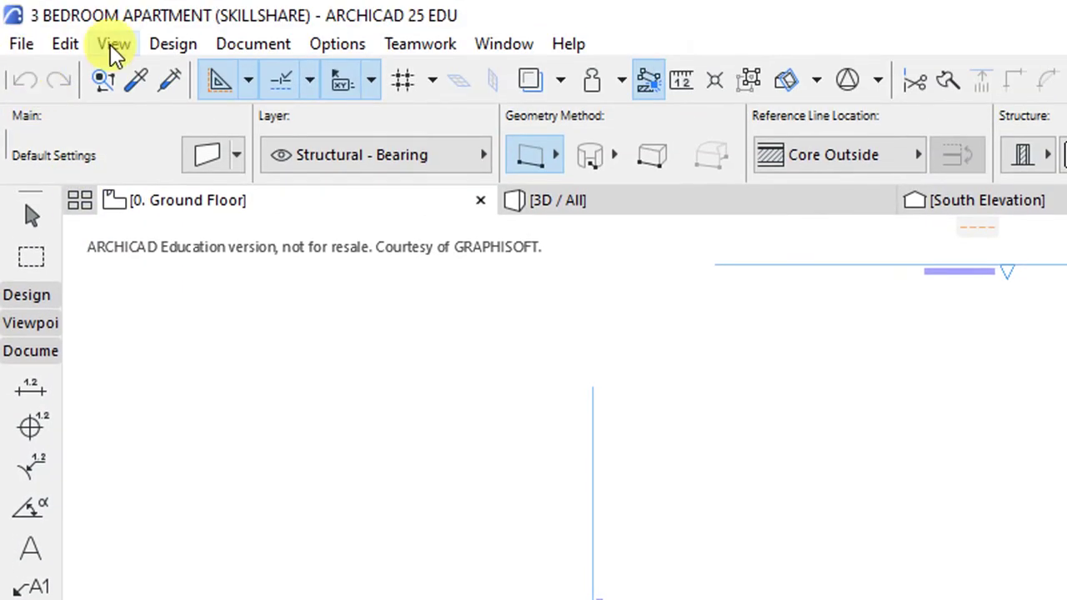
Turn on the construction grid display in the ground floor plan.
click(115, 45)
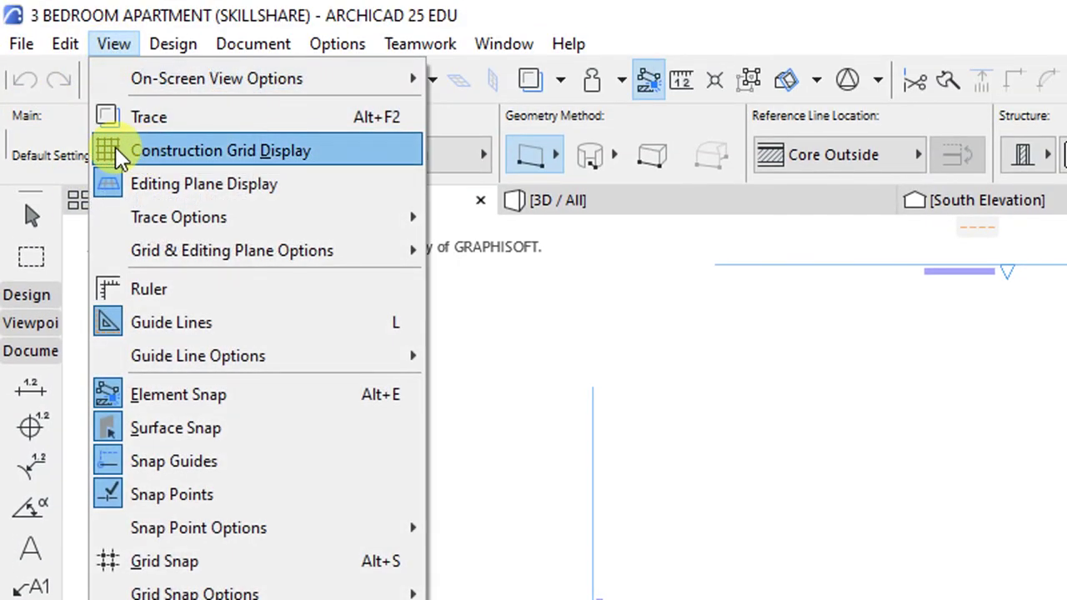
click(226, 150)
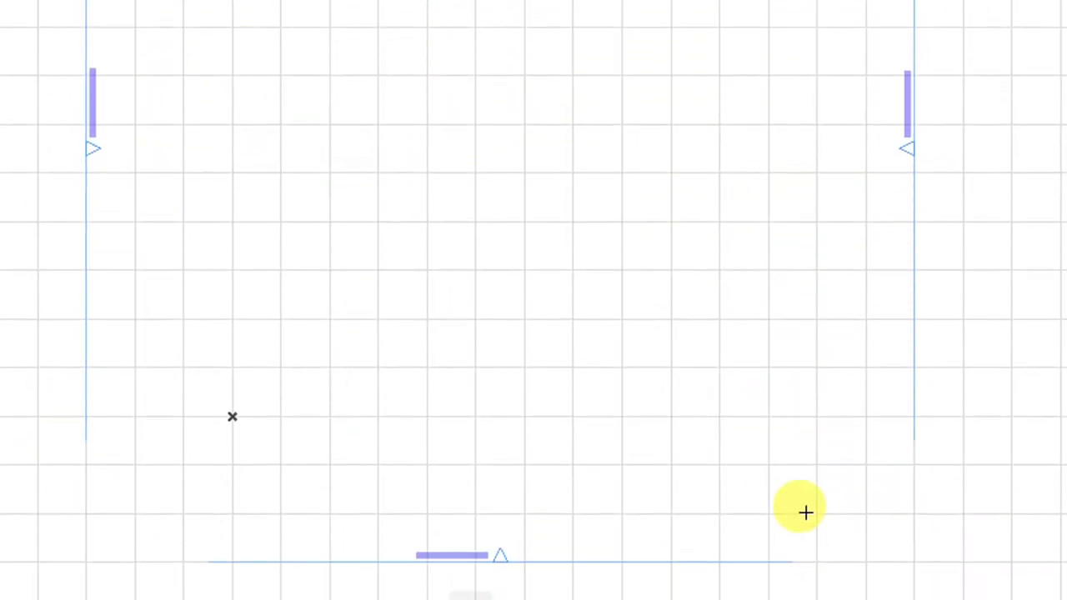
scroll(798, 476, up, 1)
scroll(798, 476, up, 1)
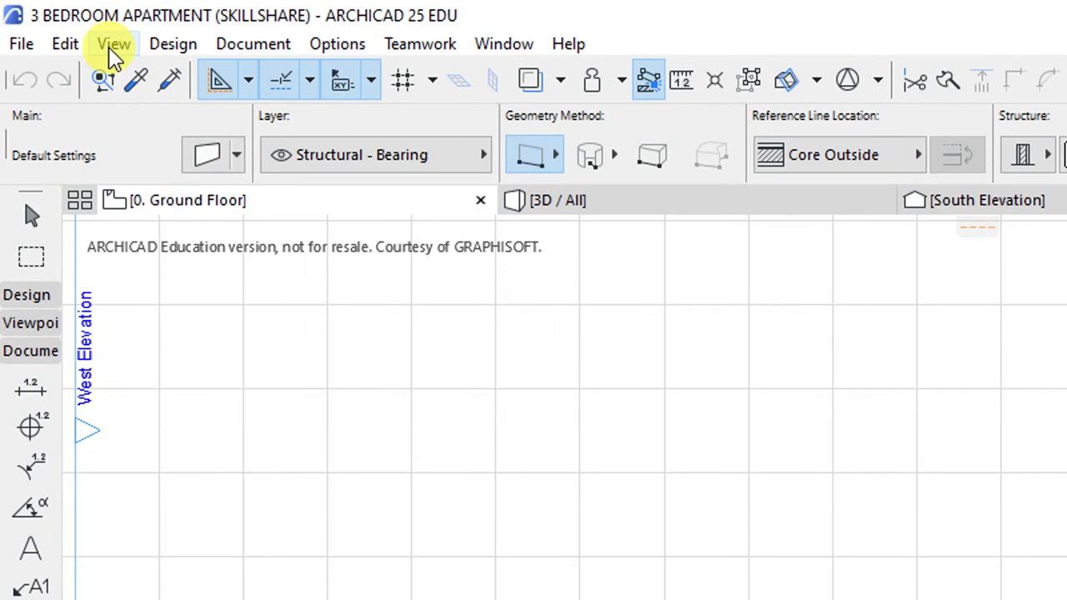
Configure the project's working units with length in millimeters, area in square meters and angles in decimal degrees.
click(329, 46)
mouse_move(371, 367)
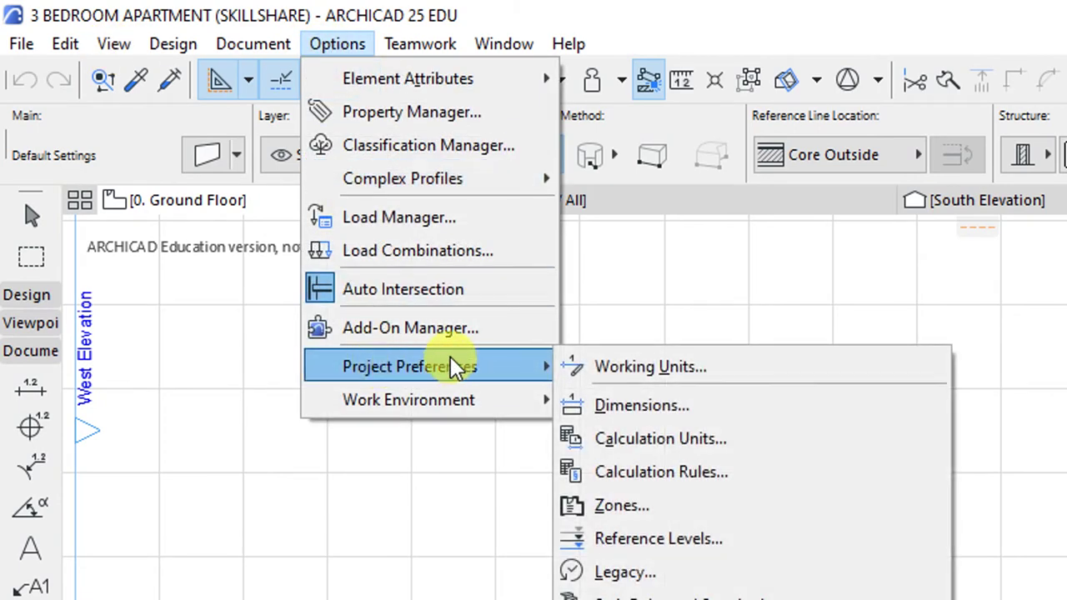
click(624, 367)
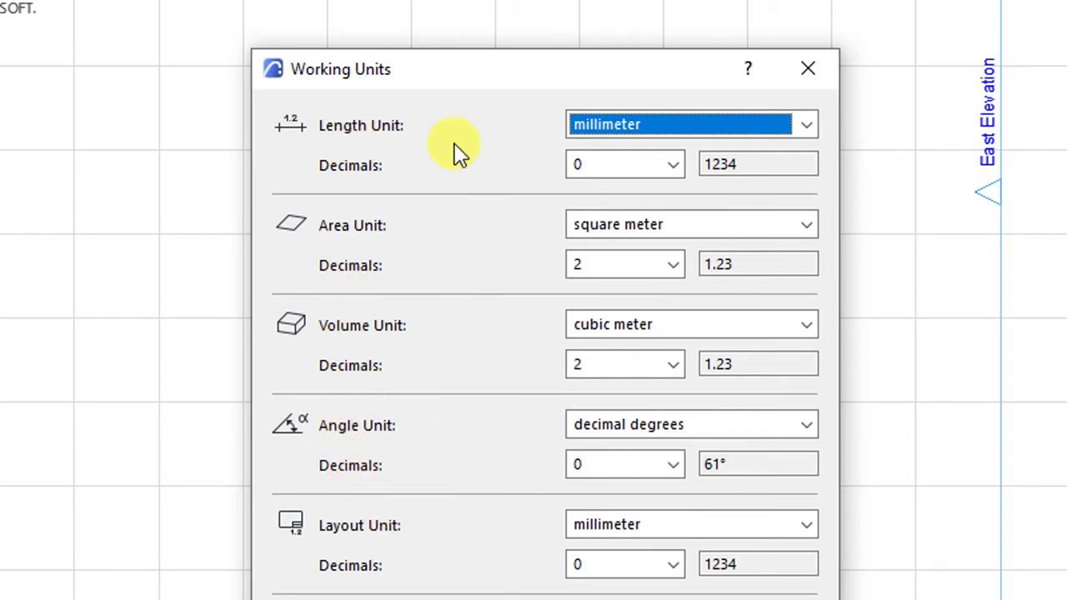
click(805, 124)
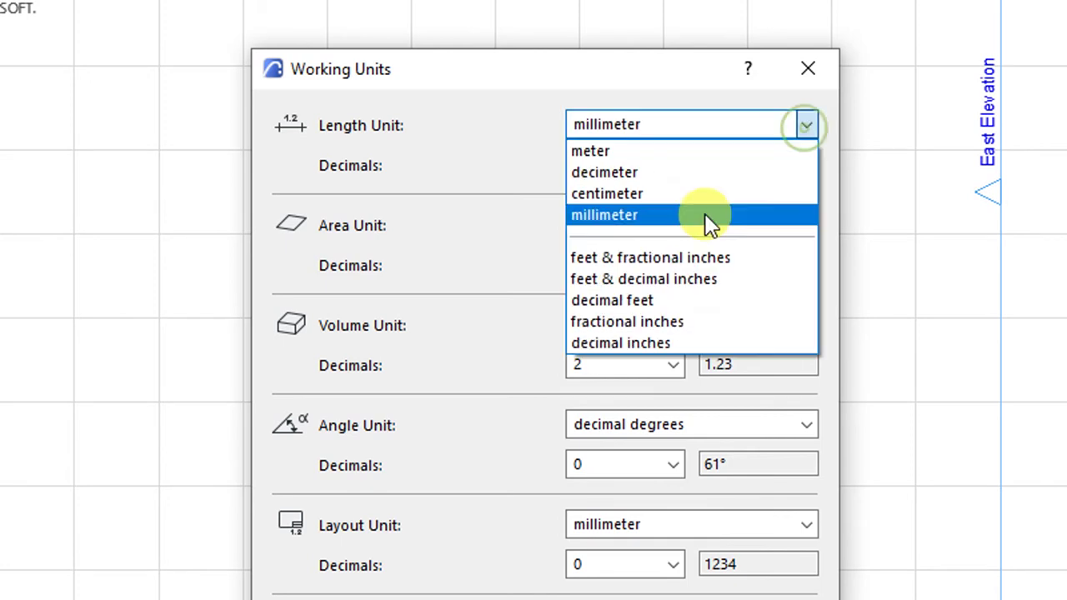
click(609, 217)
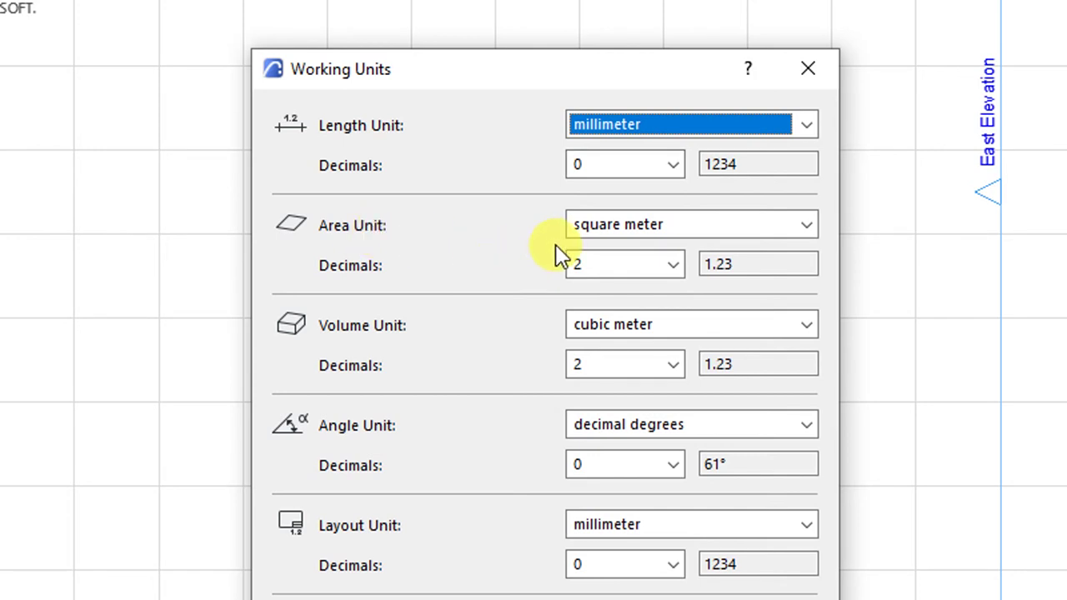
click(589, 223)
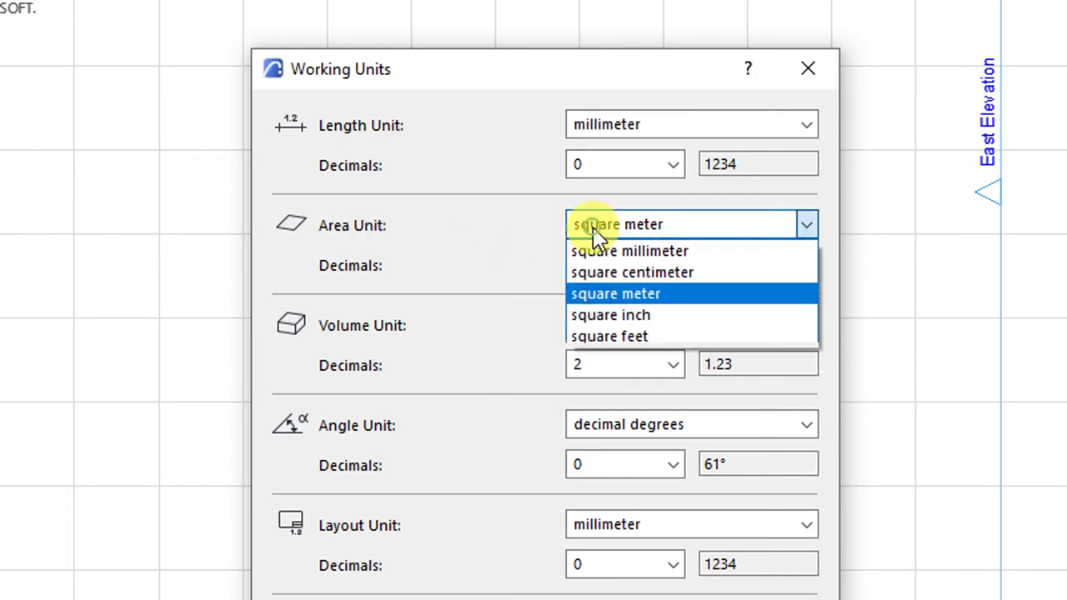
click(600, 296)
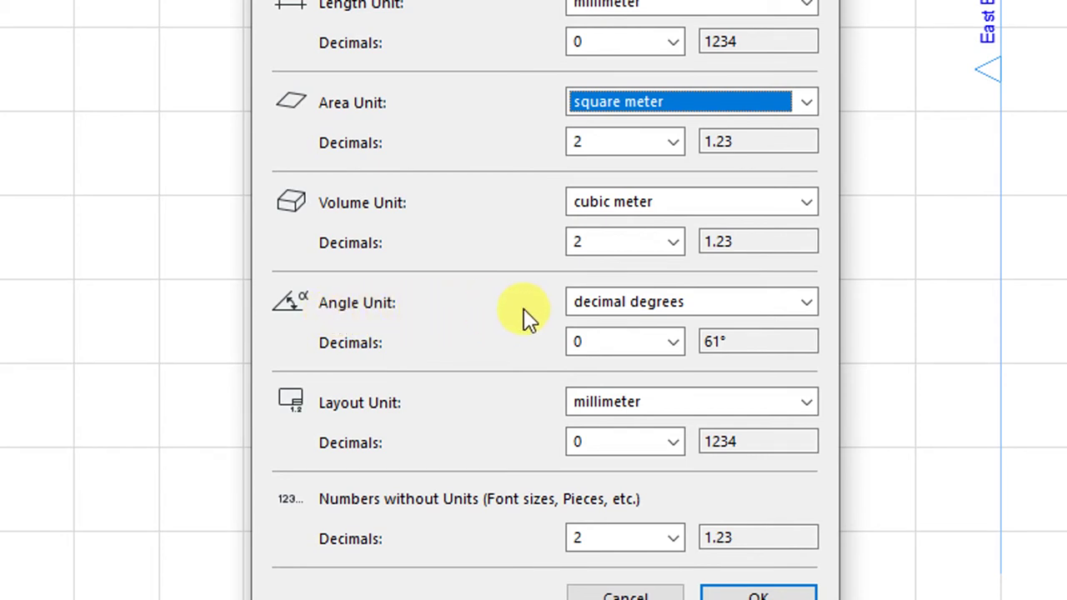
click(634, 315)
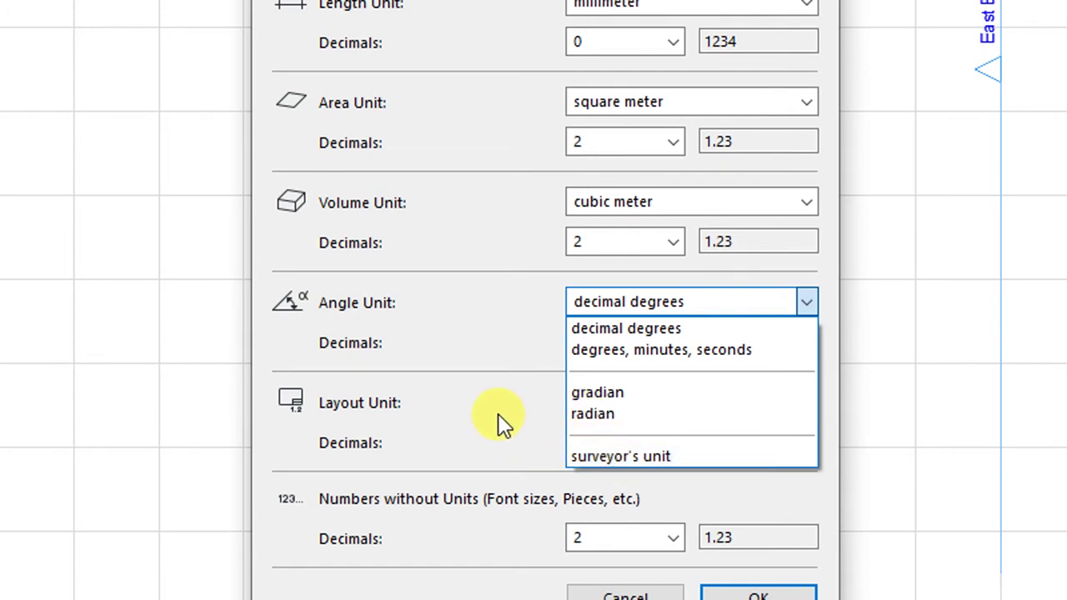
click(490, 351)
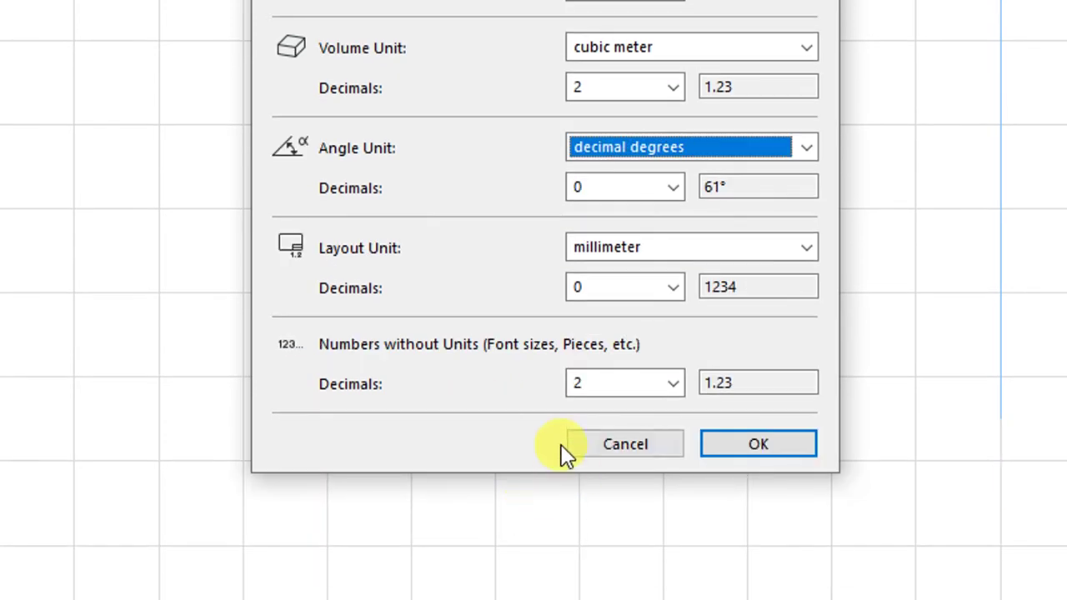
click(742, 451)
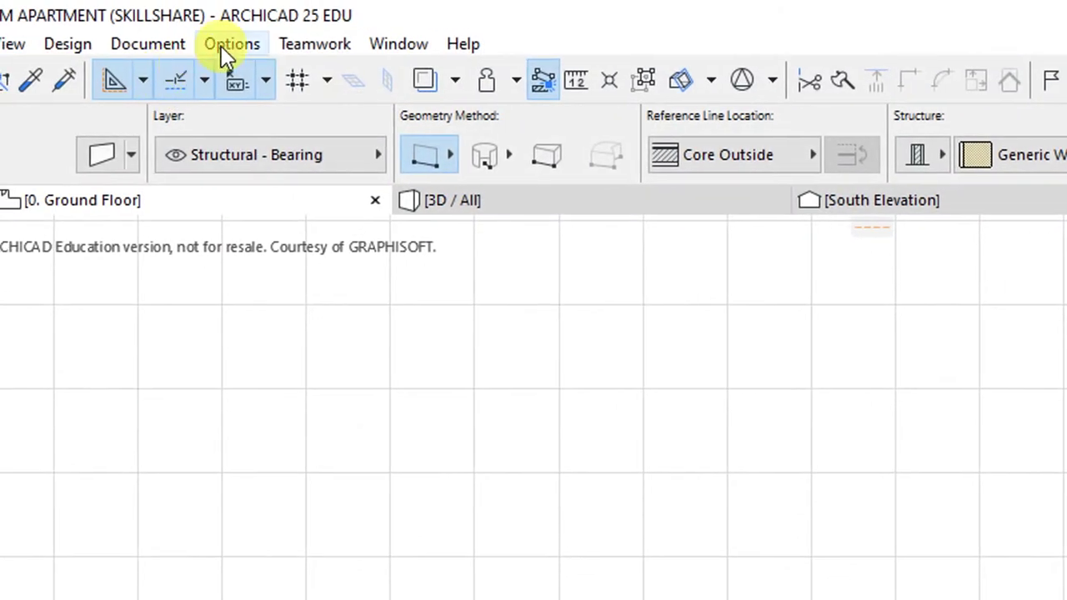
Set the project's dimension standard to Plain Millimeter in the dimension preferences and apply it.
click(221, 45)
mouse_move(286, 369)
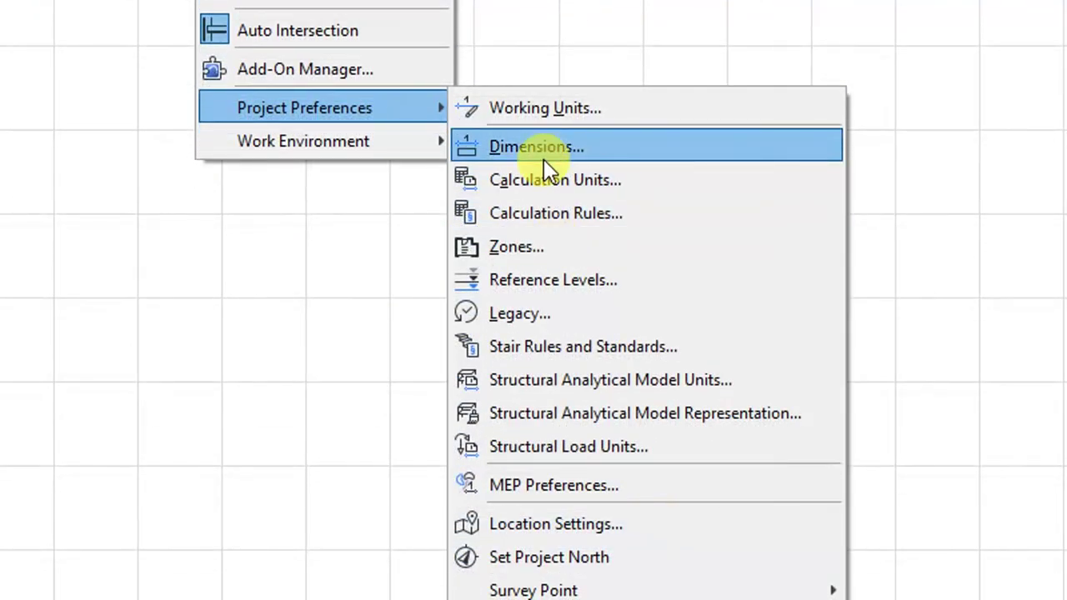
click(549, 162)
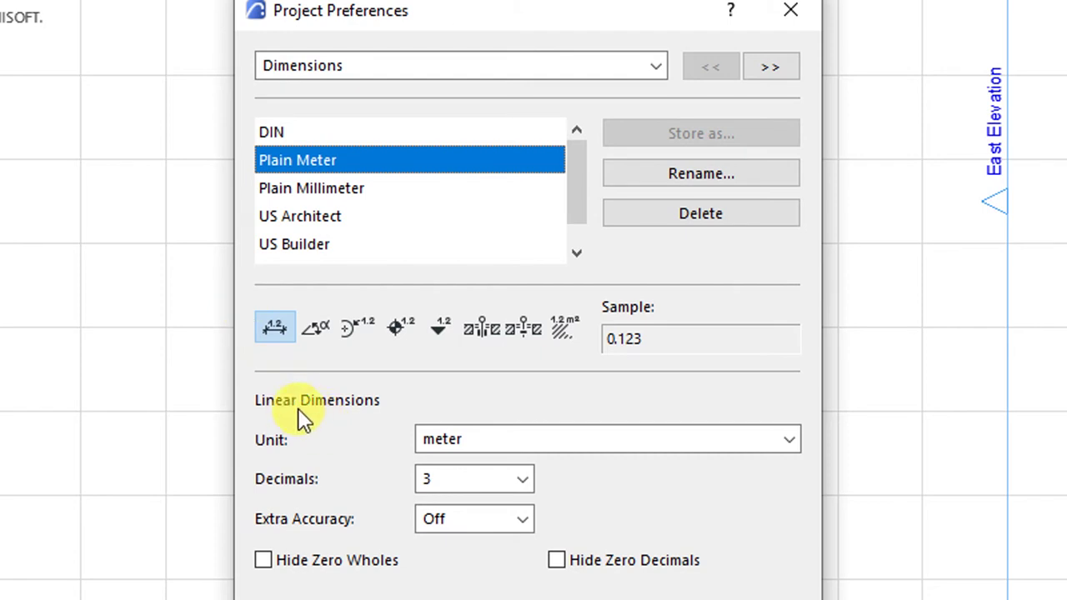
click(457, 438)
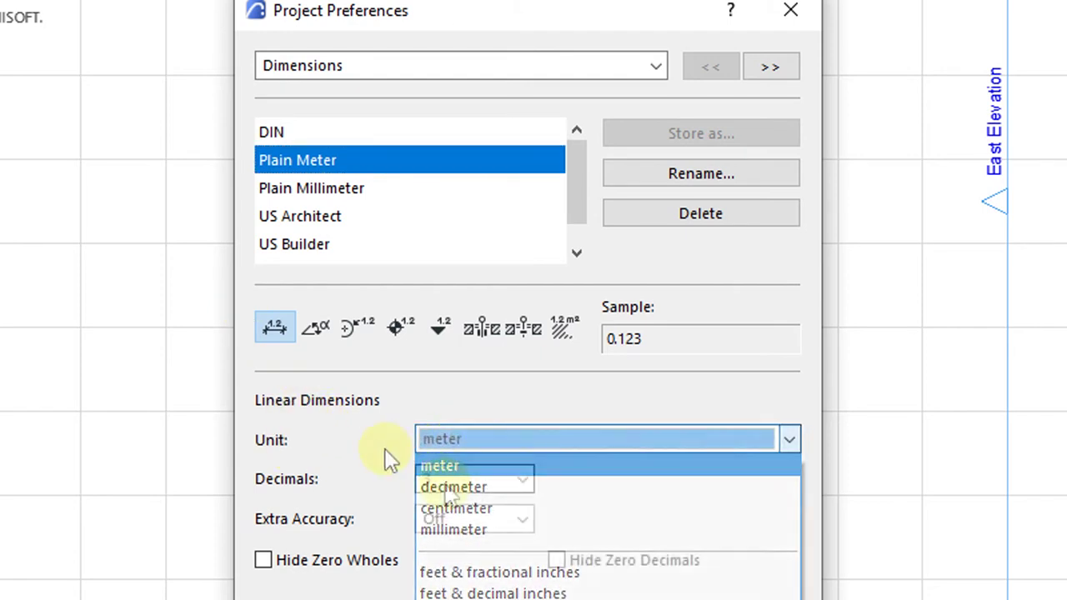
key(Tab)
key(alt+Down)
key(Escape)
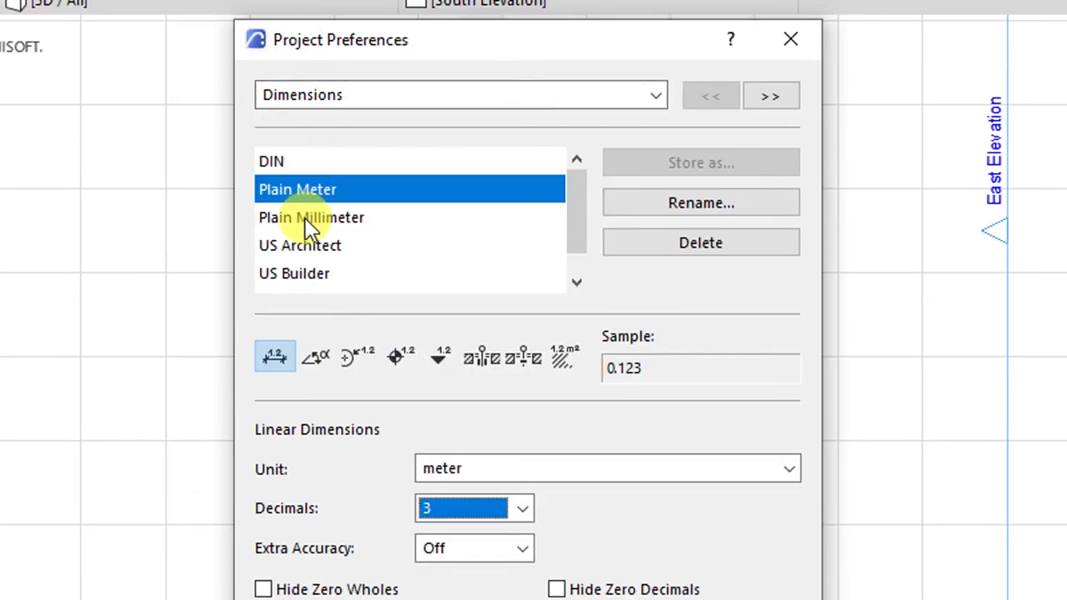
click(315, 112)
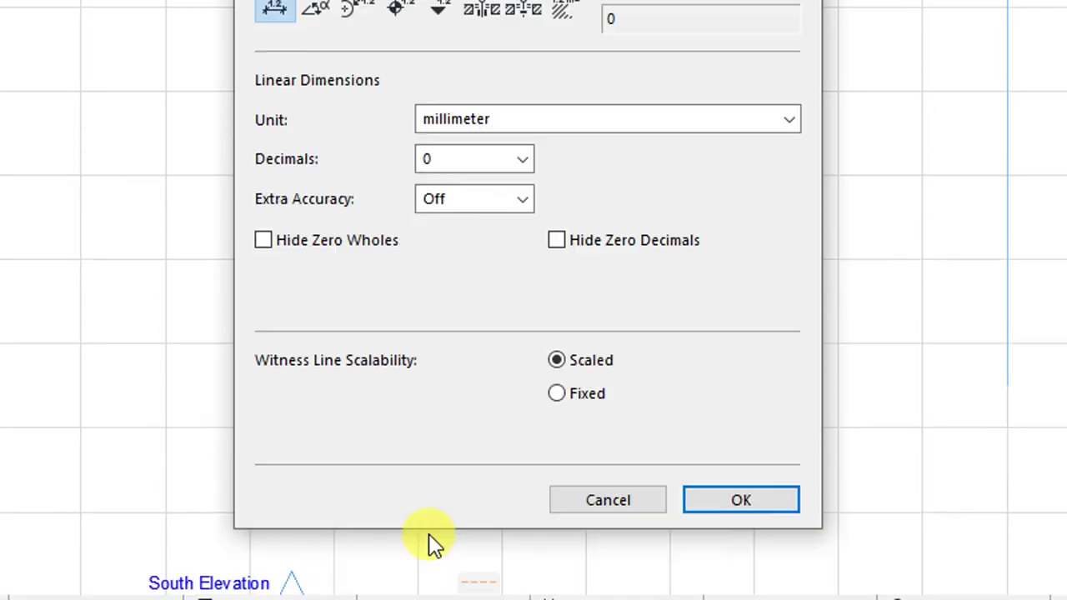
click(728, 472)
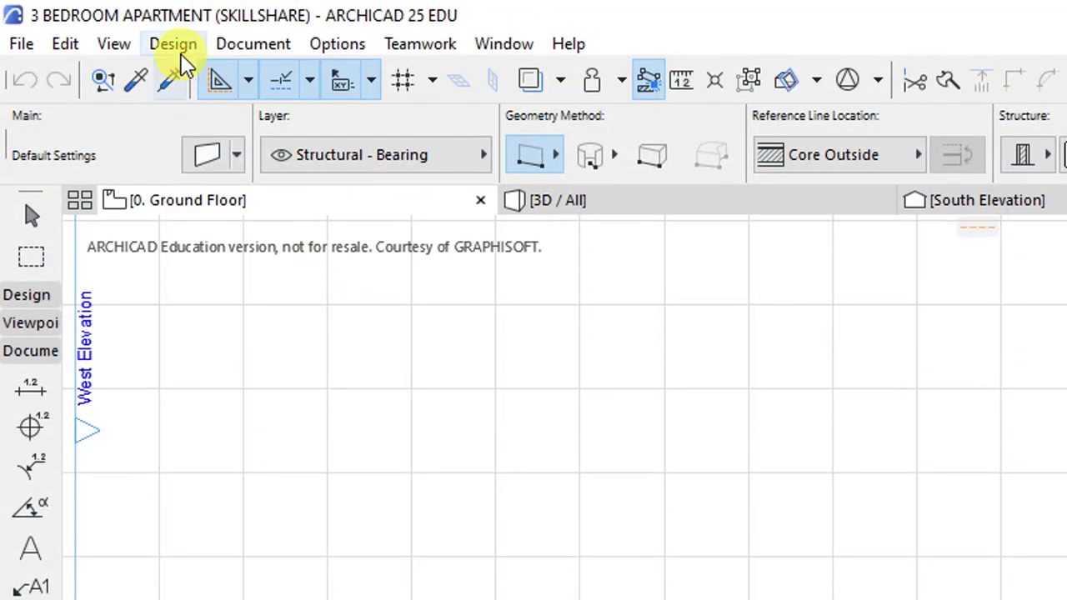
Open the Dimension tool's default settings, keep the slash marker and choose the custom-length witness line style.
click(230, 43)
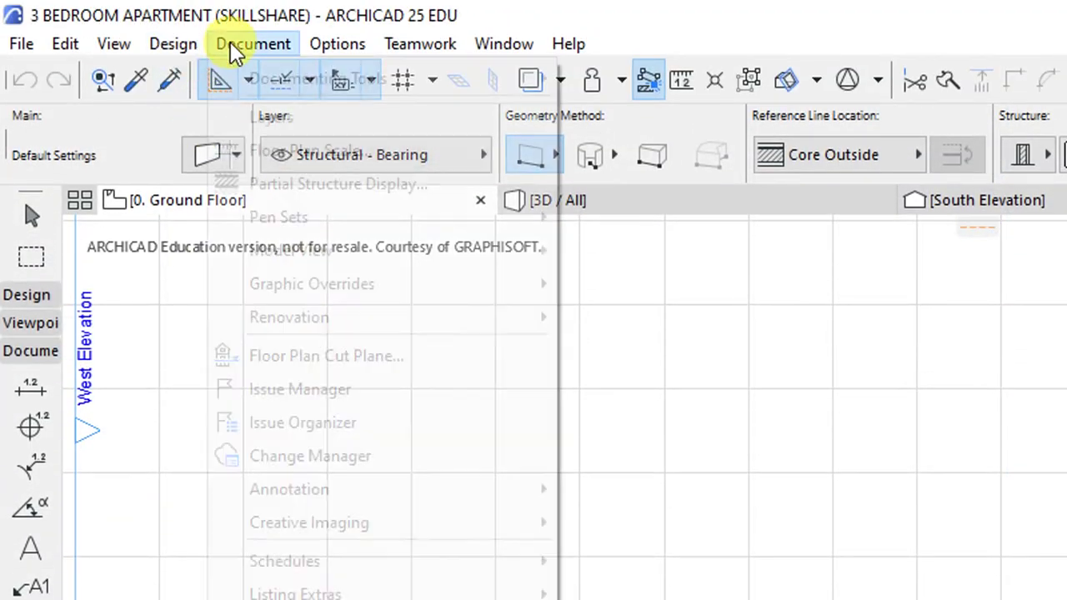
mouse_move(296, 82)
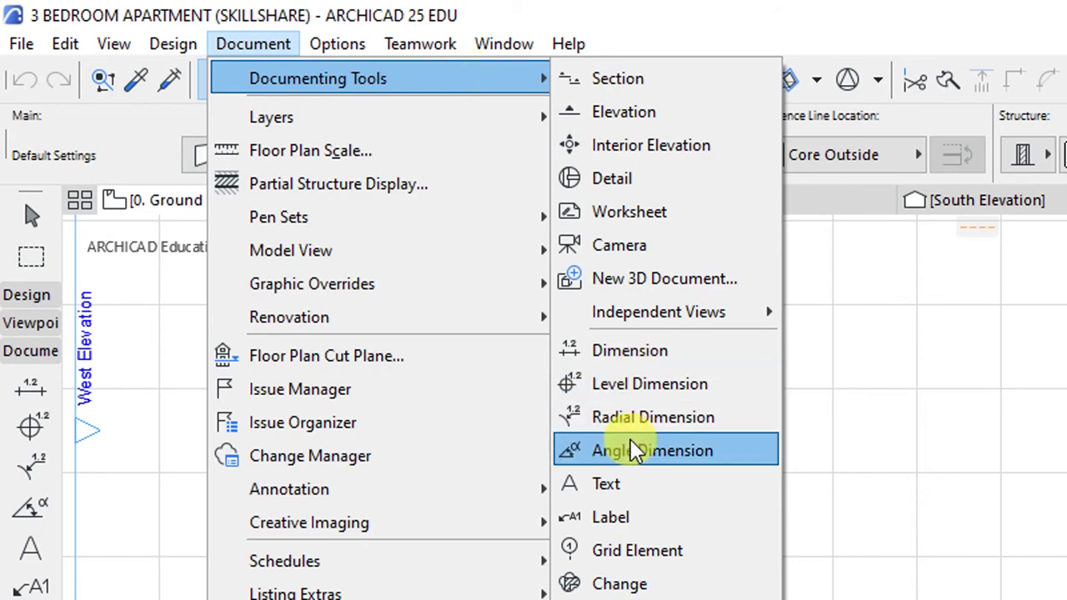
click(617, 349)
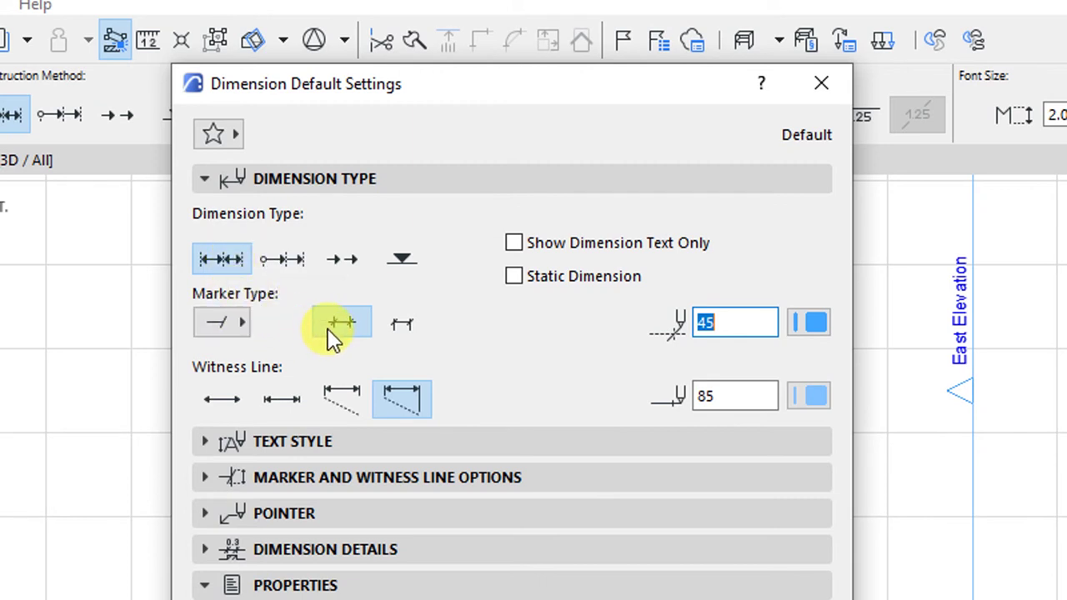
click(237, 325)
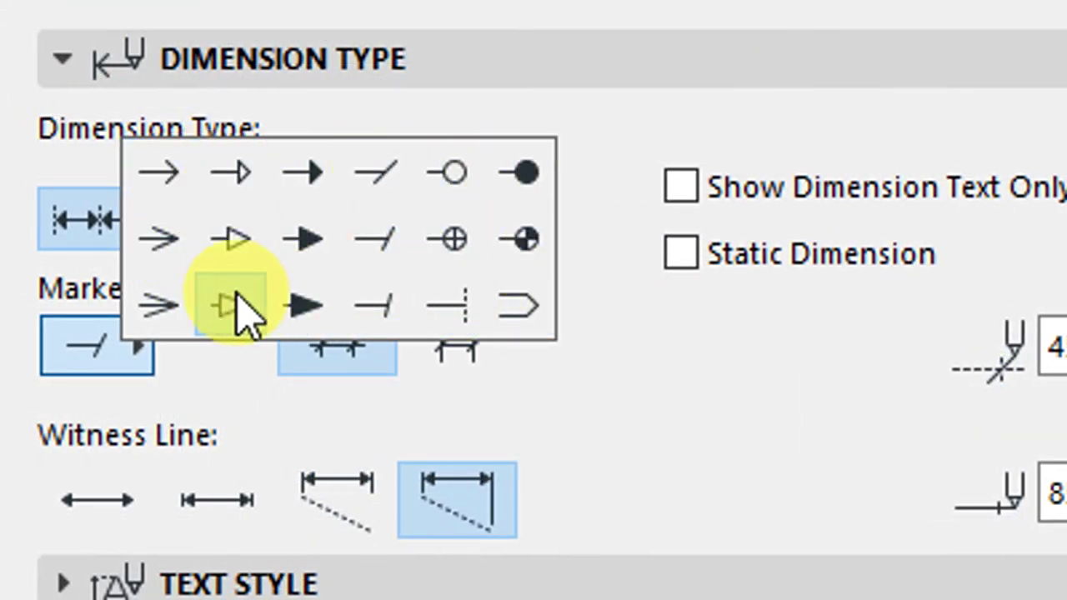
click(563, 363)
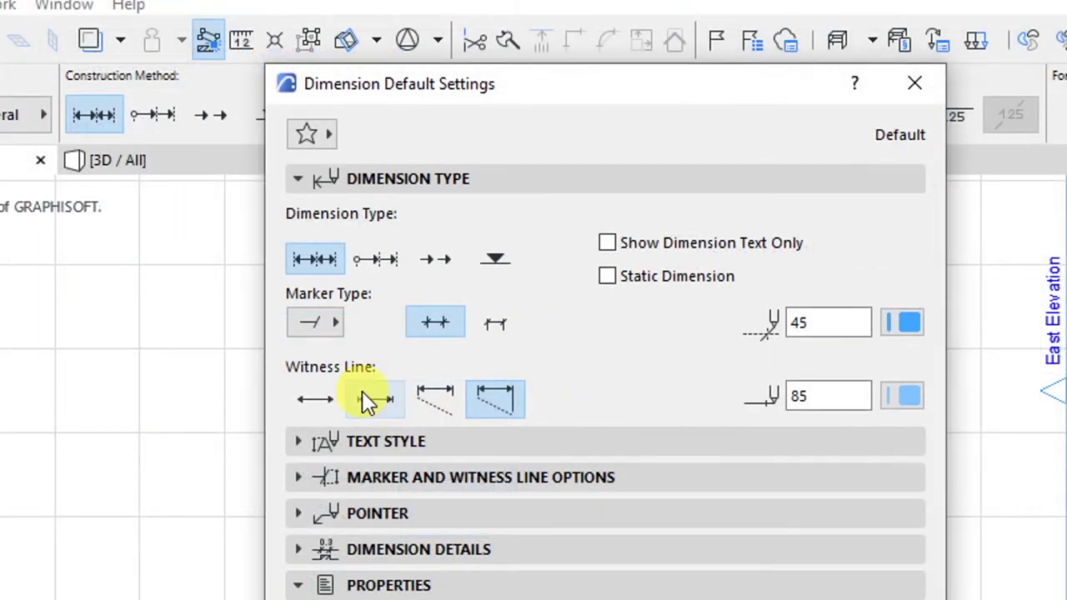
click(429, 404)
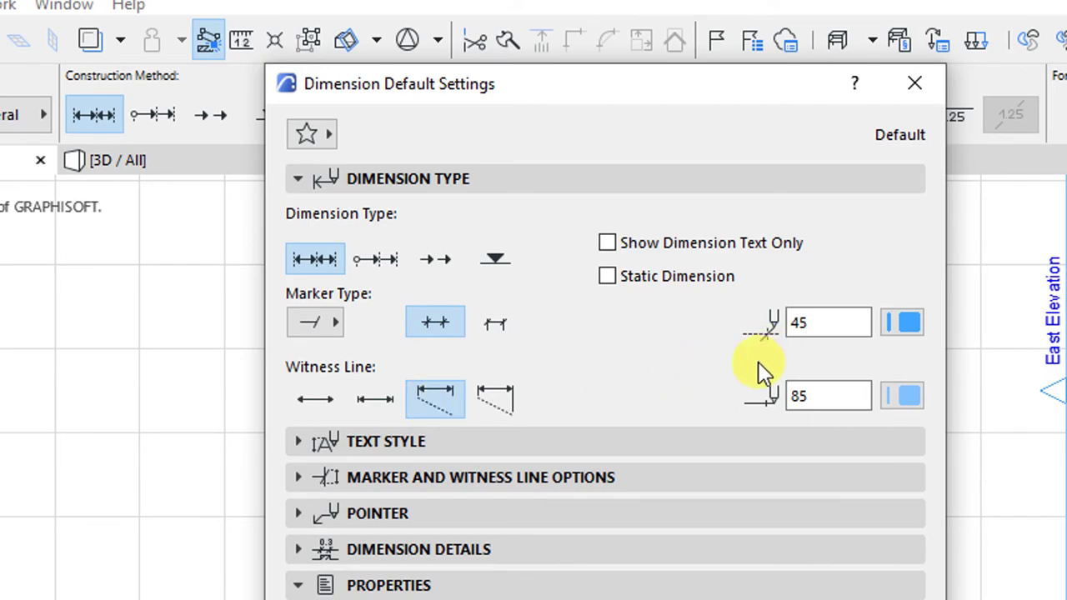
Set the dimension marker pen to dark red pen 48 and the dimension line pen to light red pen 88.
click(900, 326)
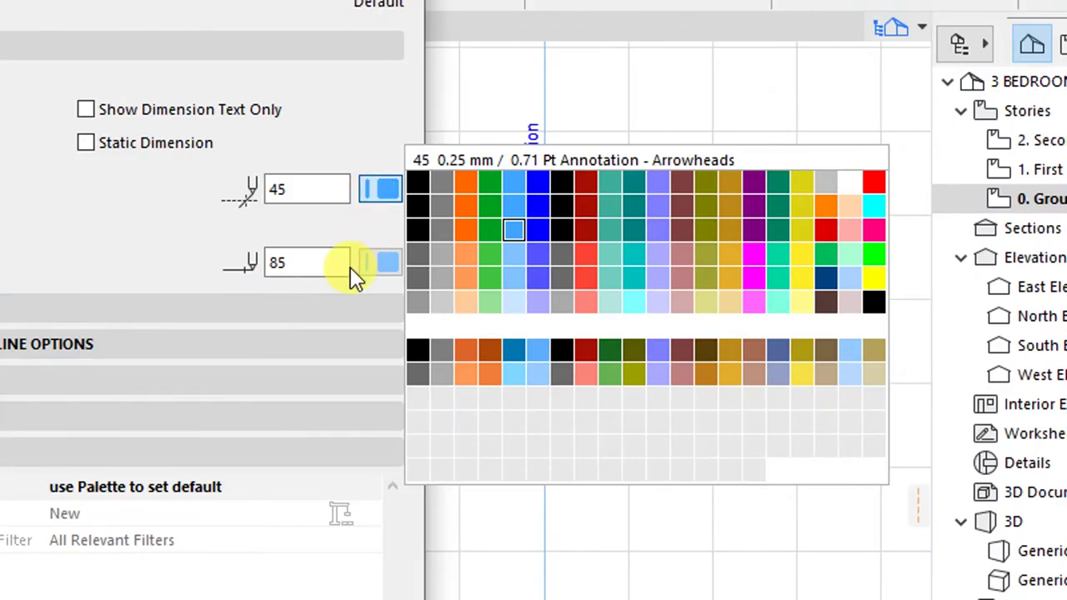
click(586, 229)
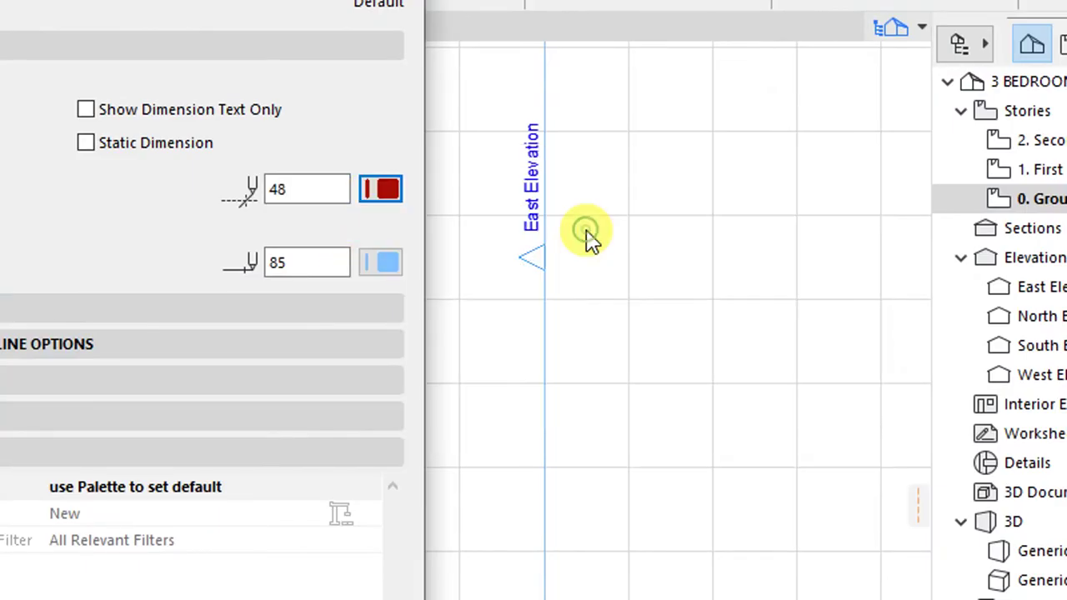
click(382, 268)
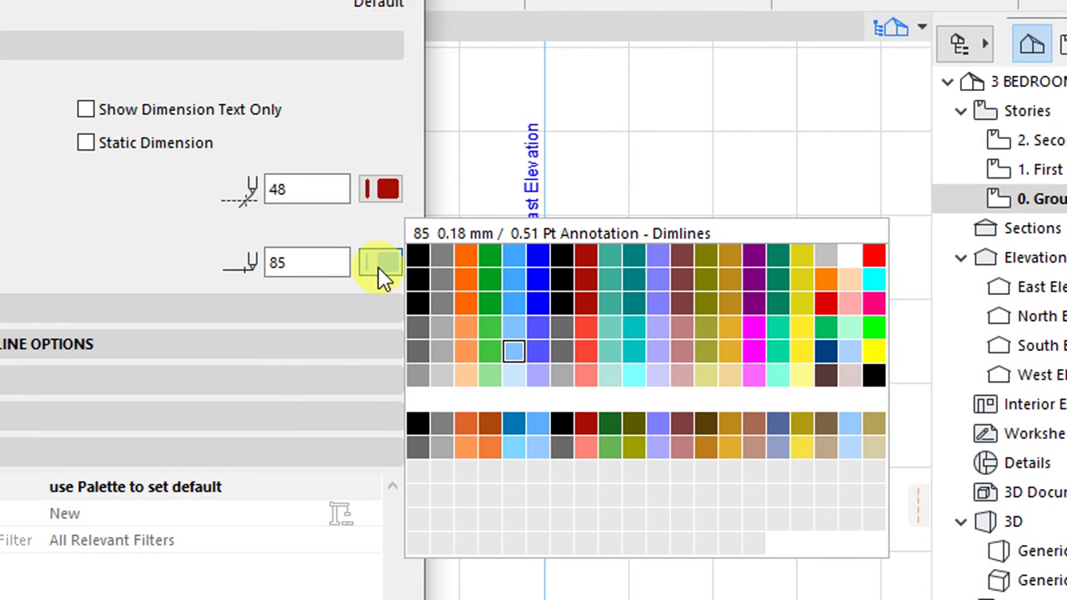
click(587, 350)
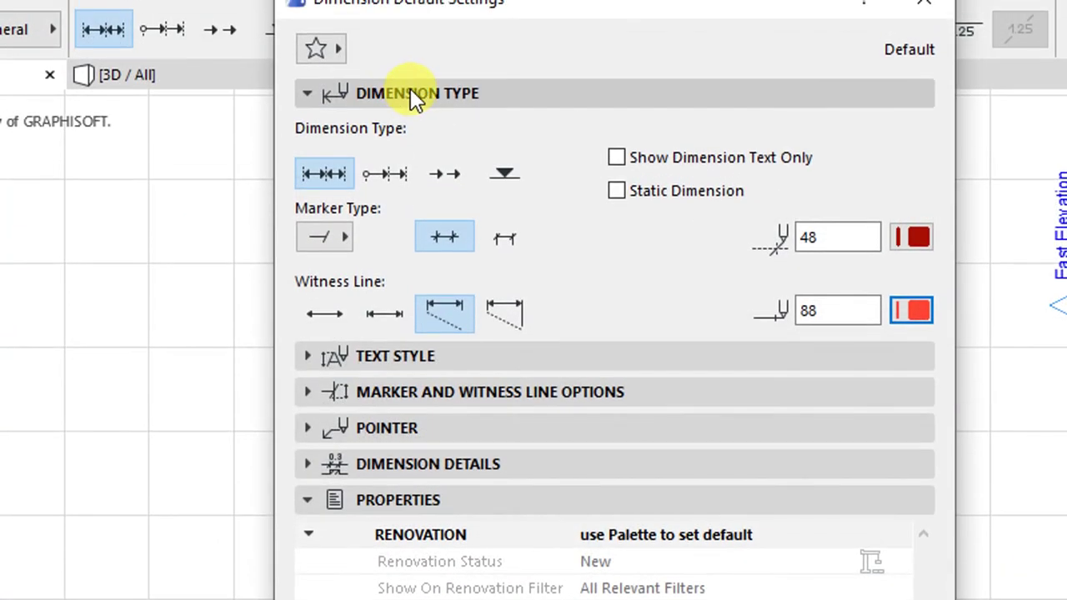
Change the font of the default dimension text style to DM Sans.
click(411, 74)
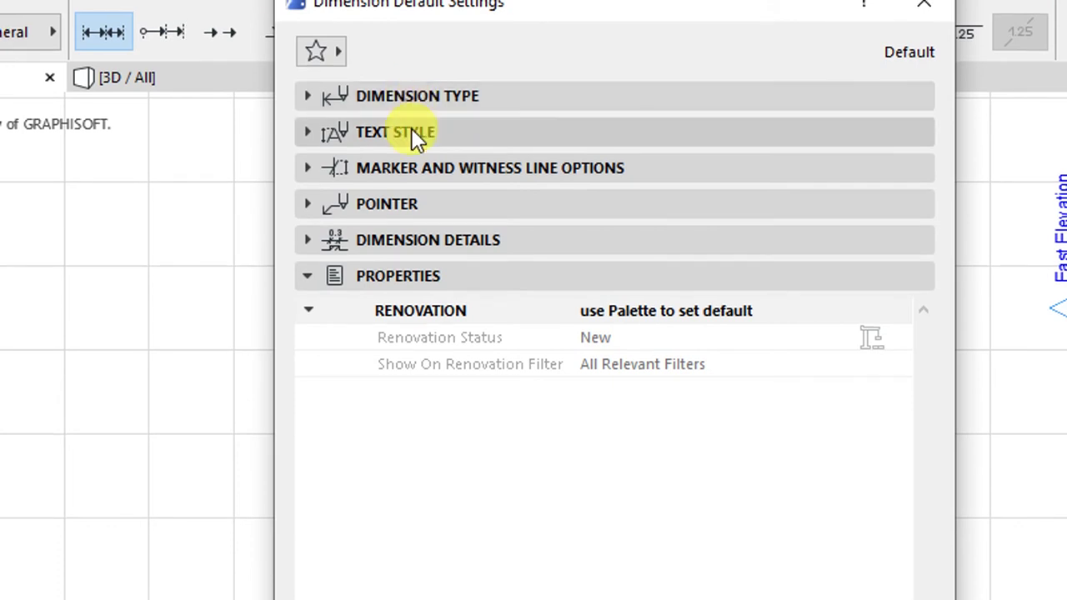
click(411, 132)
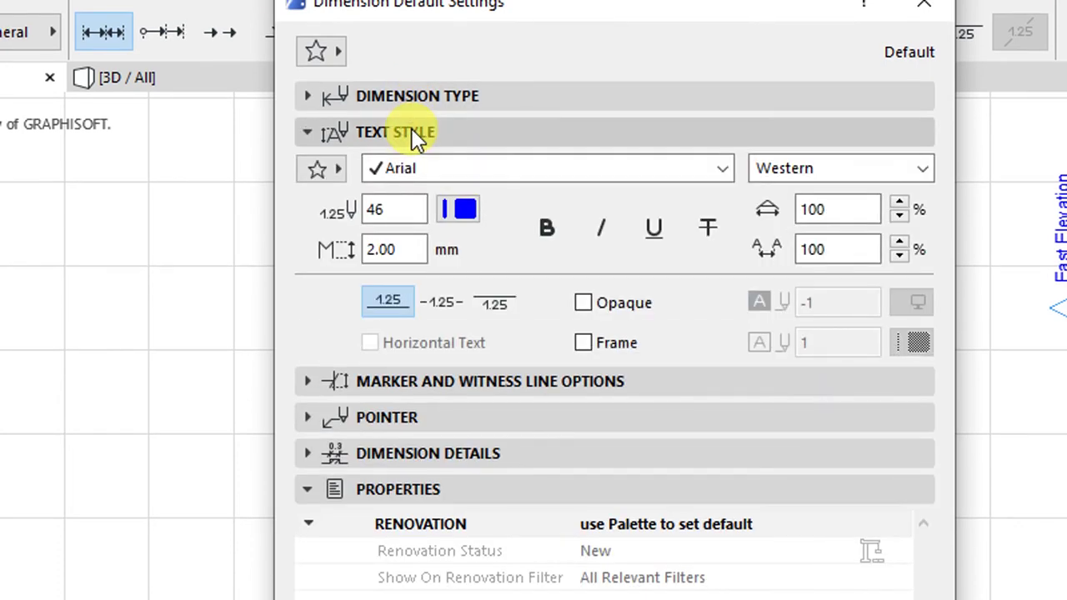
click(440, 169)
key(d)
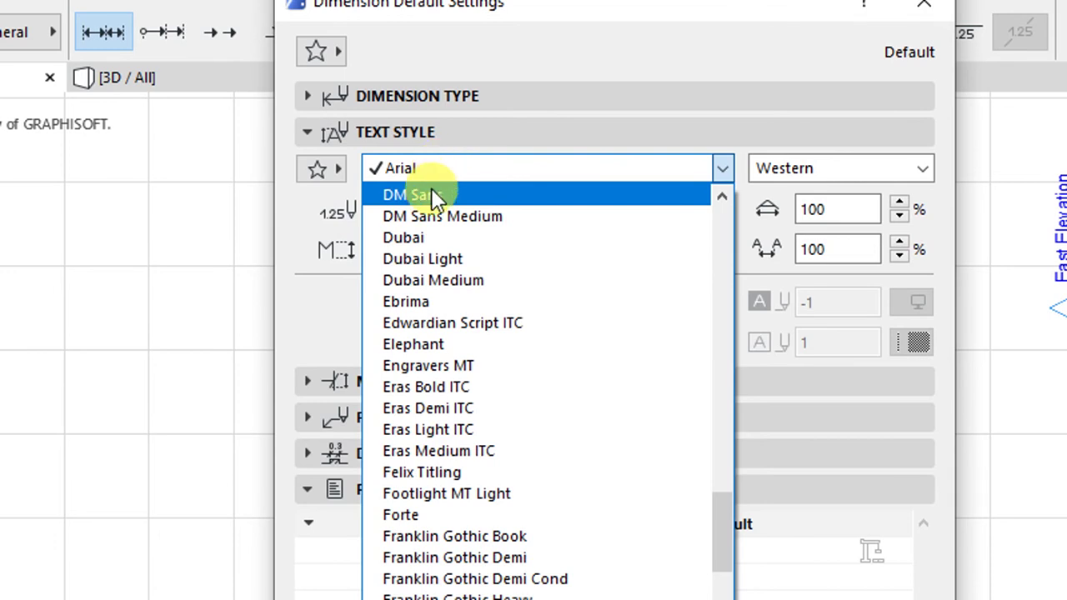
click(431, 194)
click(400, 209)
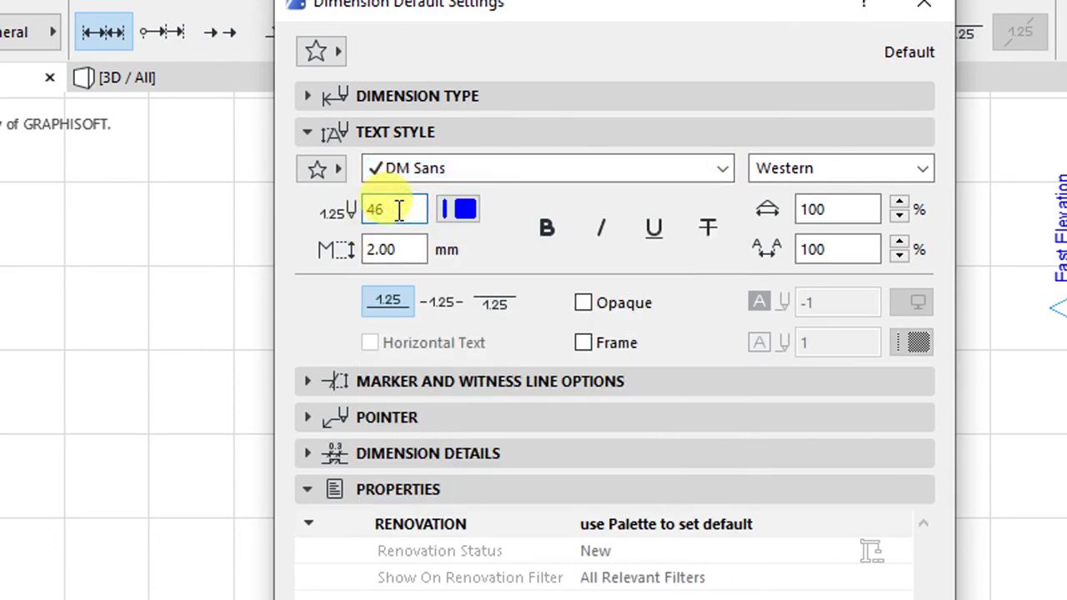
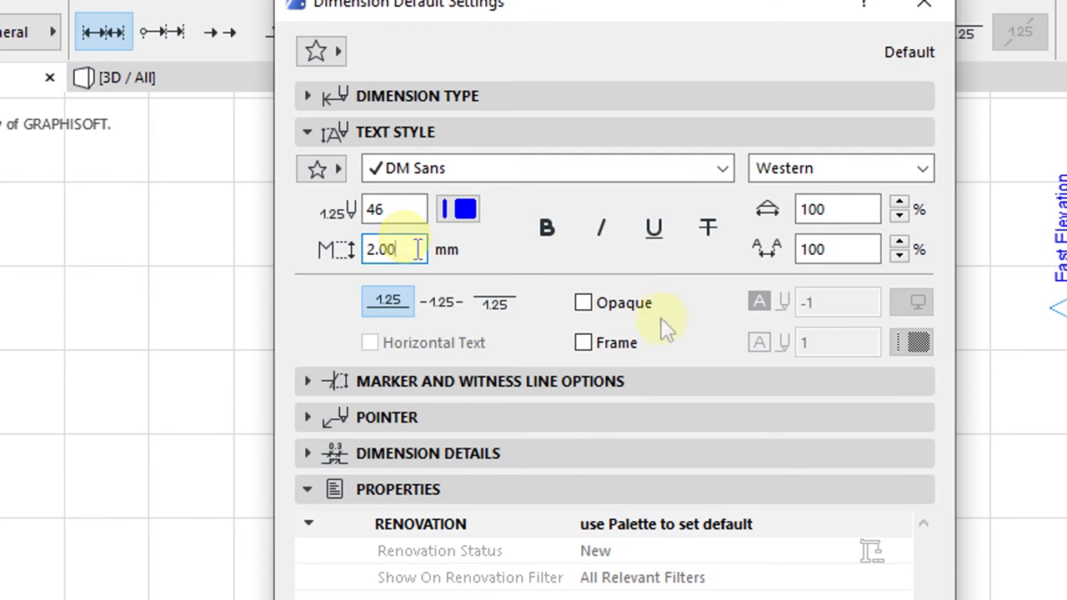
click(398, 137)
Examine the default dimension's text size, marker and witness line options, pointer, dimension details and renovation properties.
click(433, 203)
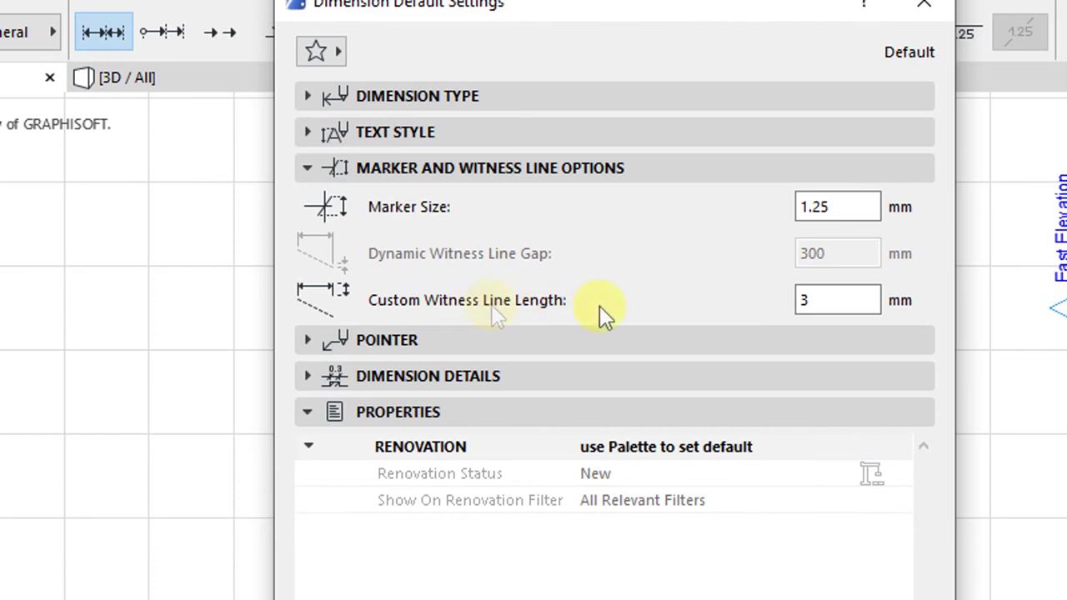
click(851, 300)
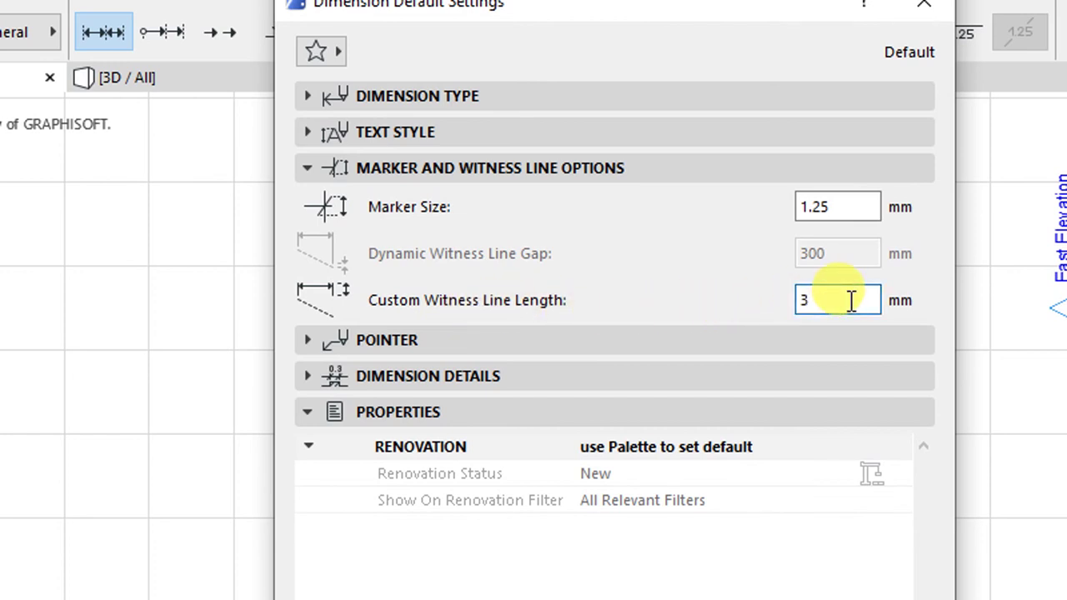
click(400, 168)
click(395, 206)
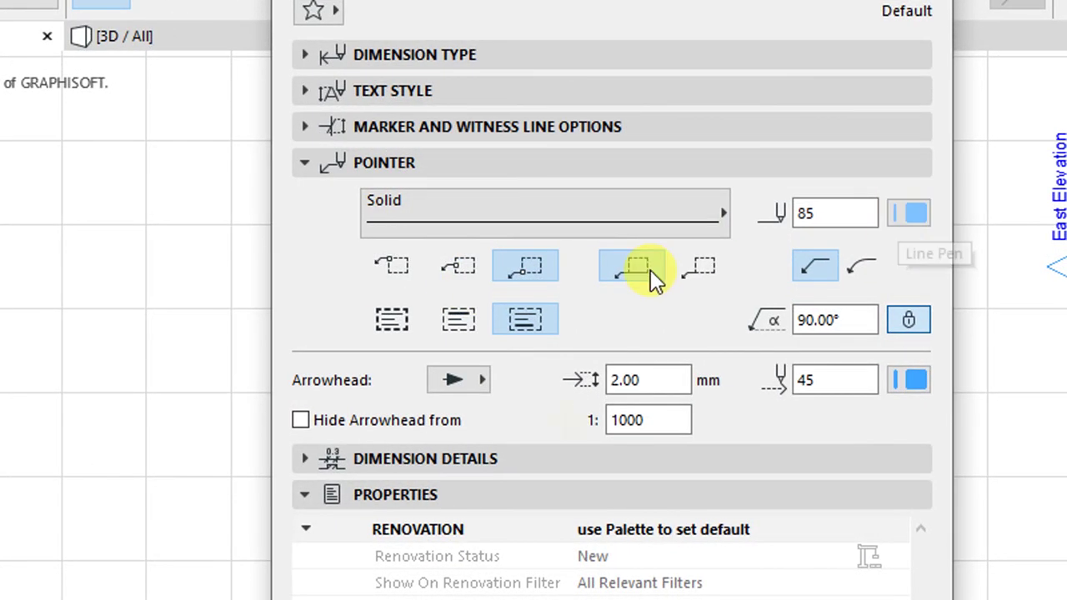
click(502, 325)
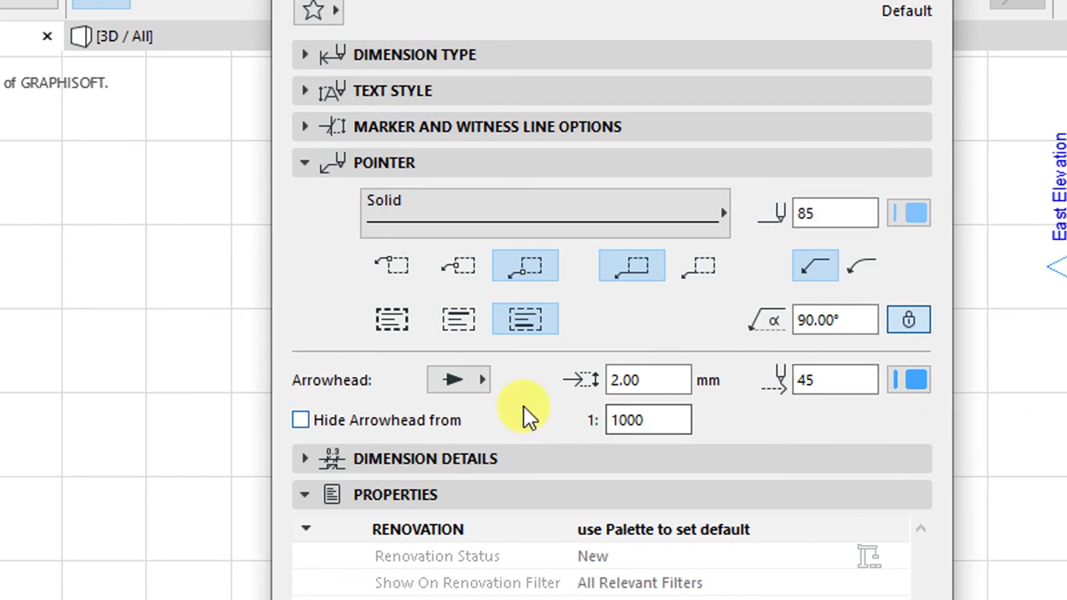
click(385, 163)
click(400, 200)
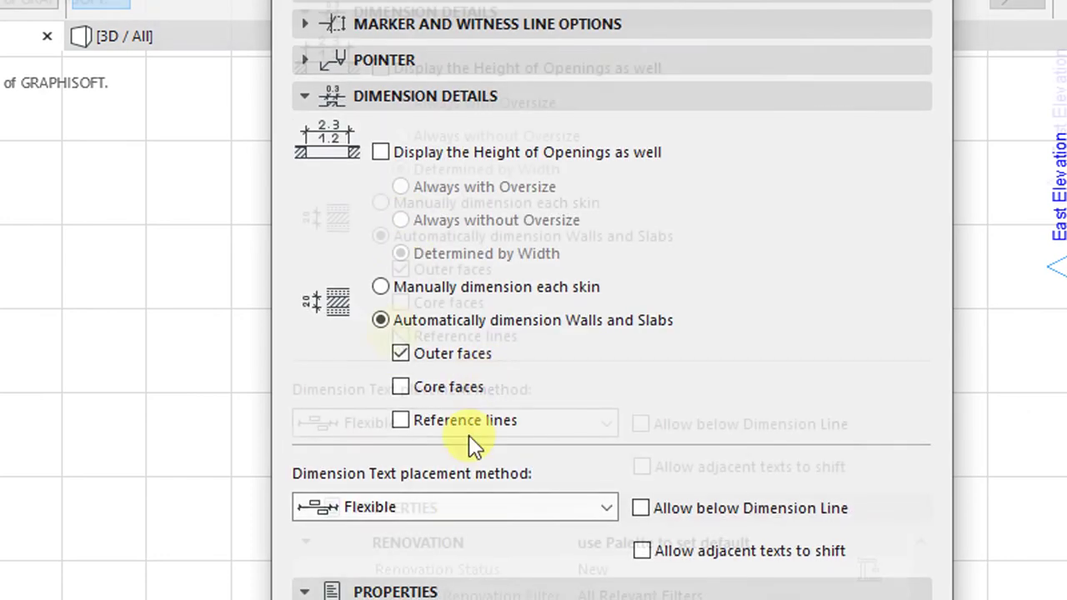
scroll(476, 392, down, 1)
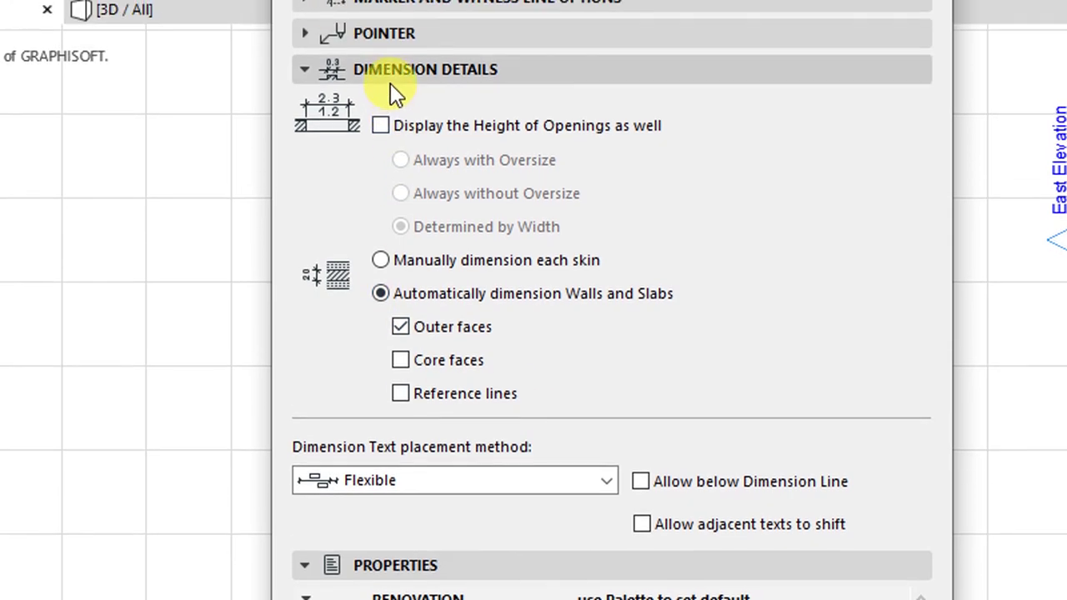
click(390, 72)
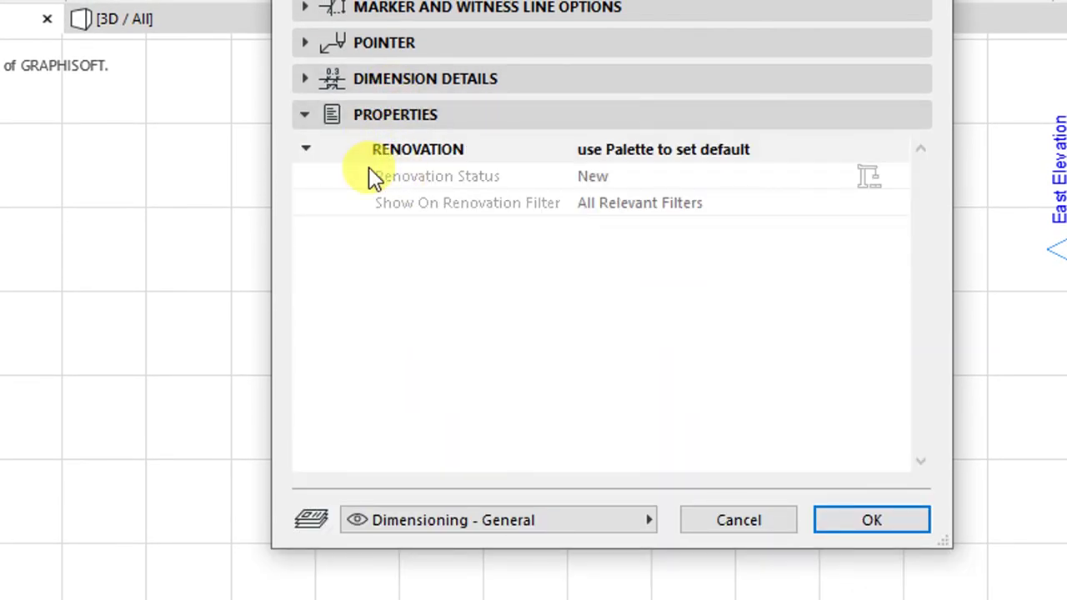
click(607, 150)
click(595, 187)
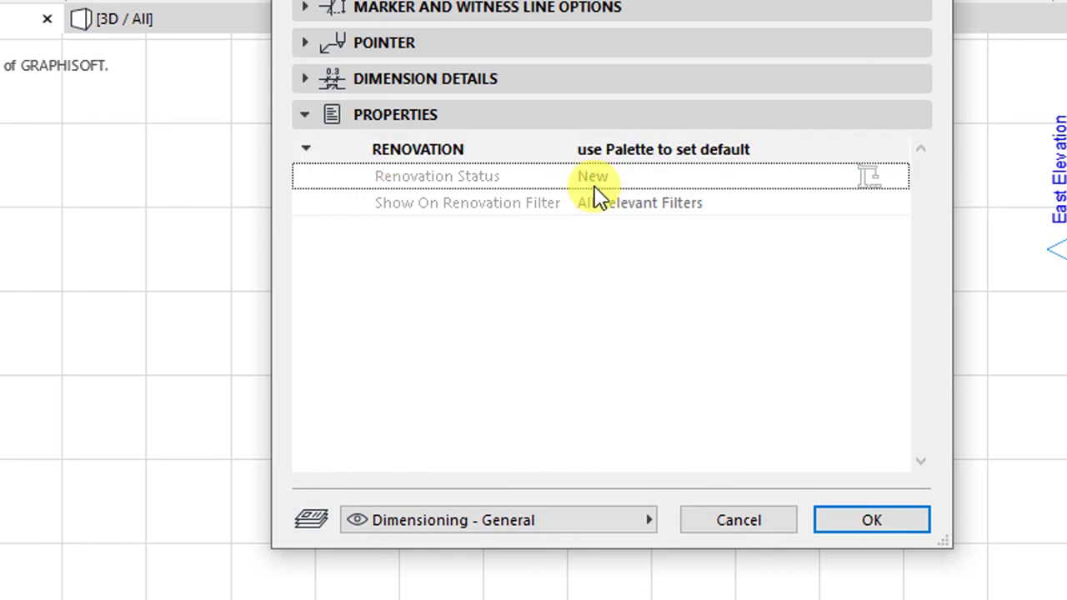
click(502, 157)
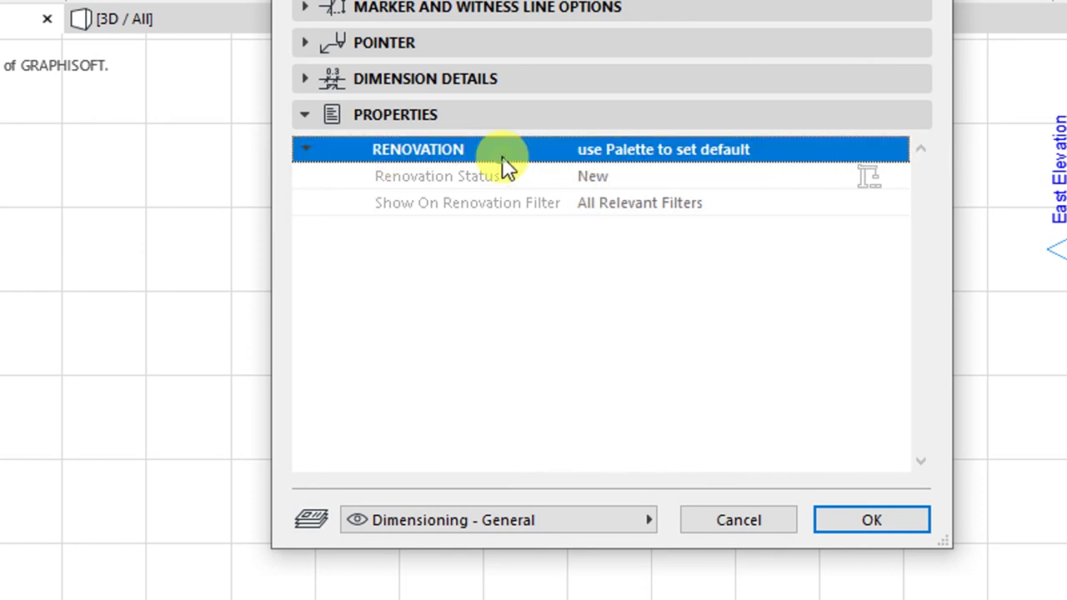
click(403, 115)
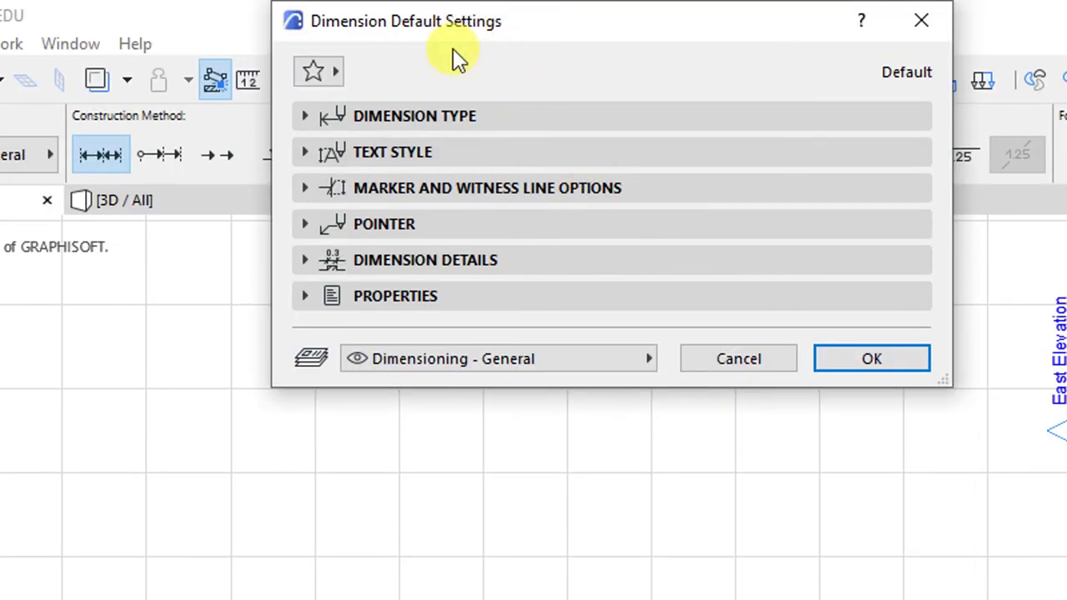
Accept the dimension default settings and save the apartment project.
click(860, 364)
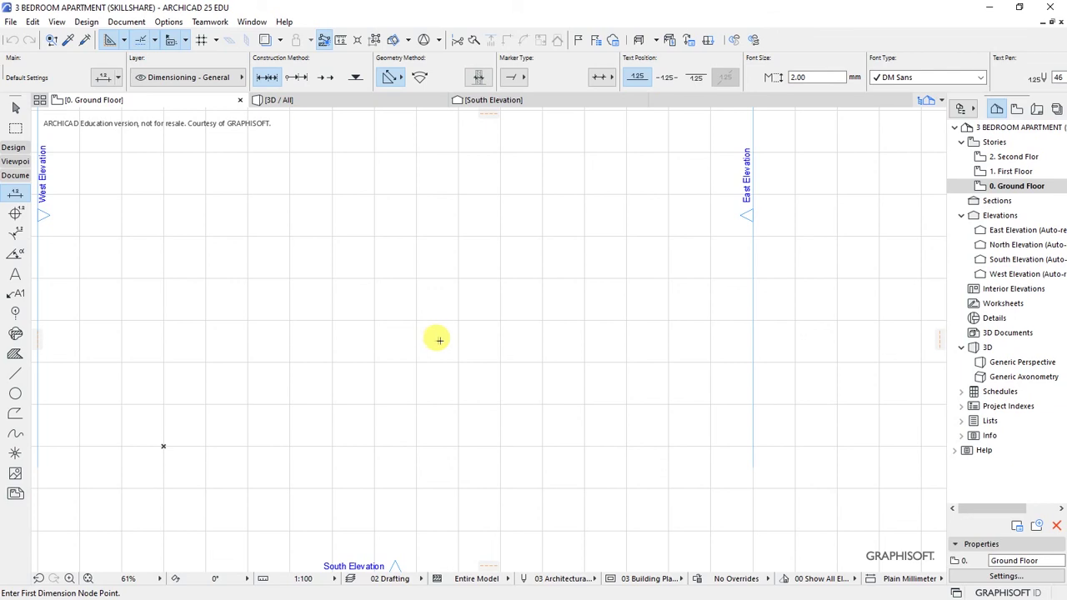
click(10, 22)
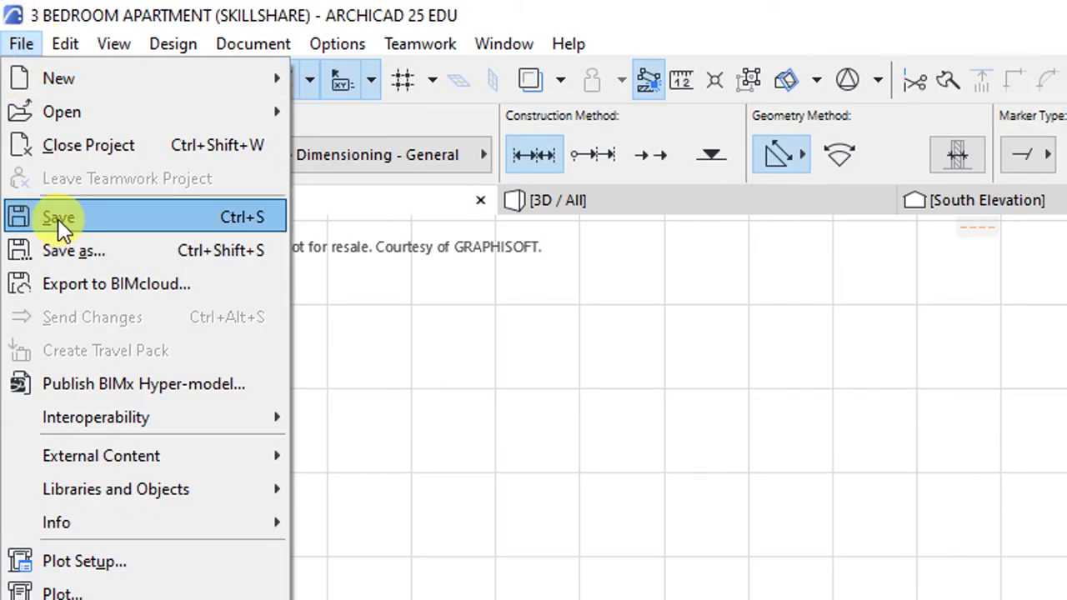
click(58, 219)
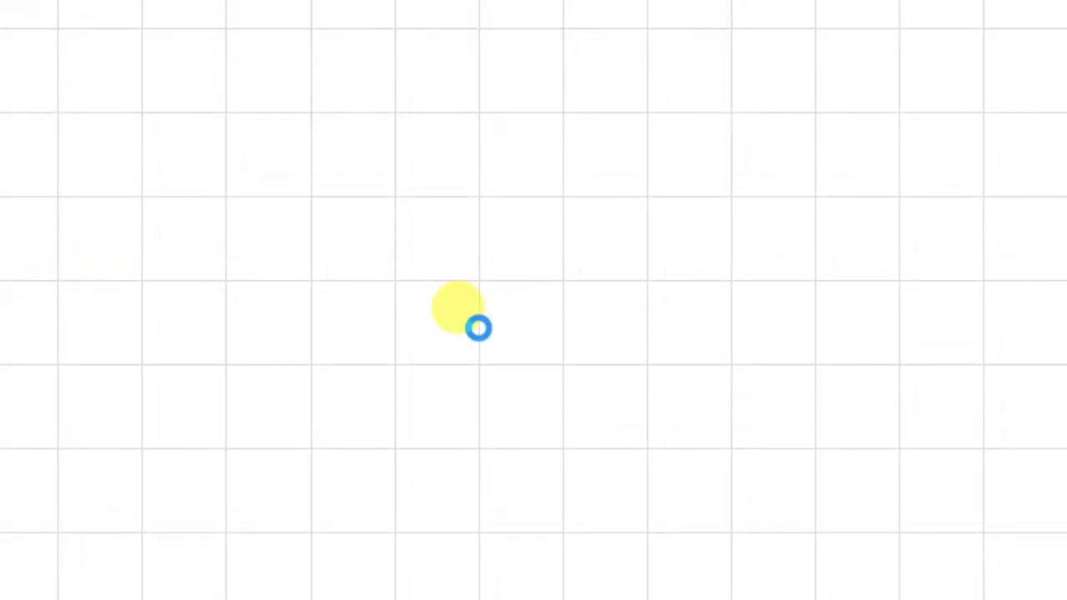